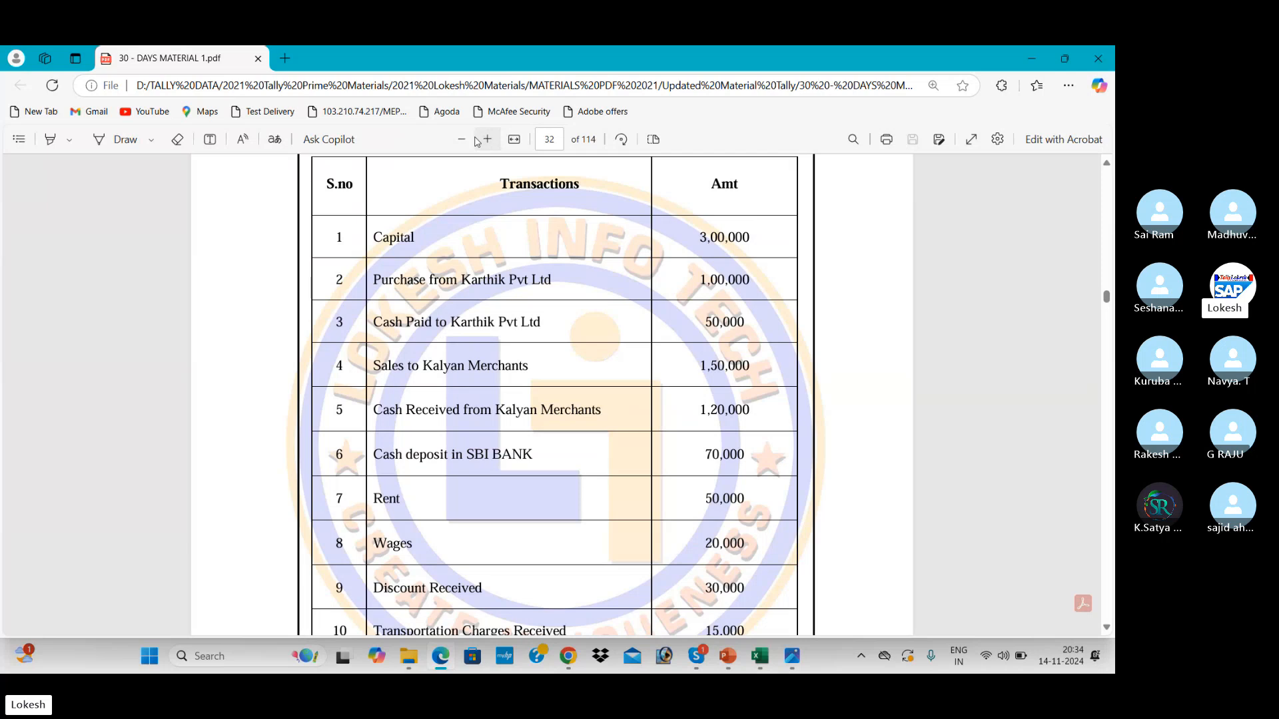
Step: Zoom out the transactions table in the PDF and highlight the entries from Capital through Discount Received for review
{"action": "left_click", "coordinate": [470, 147]}
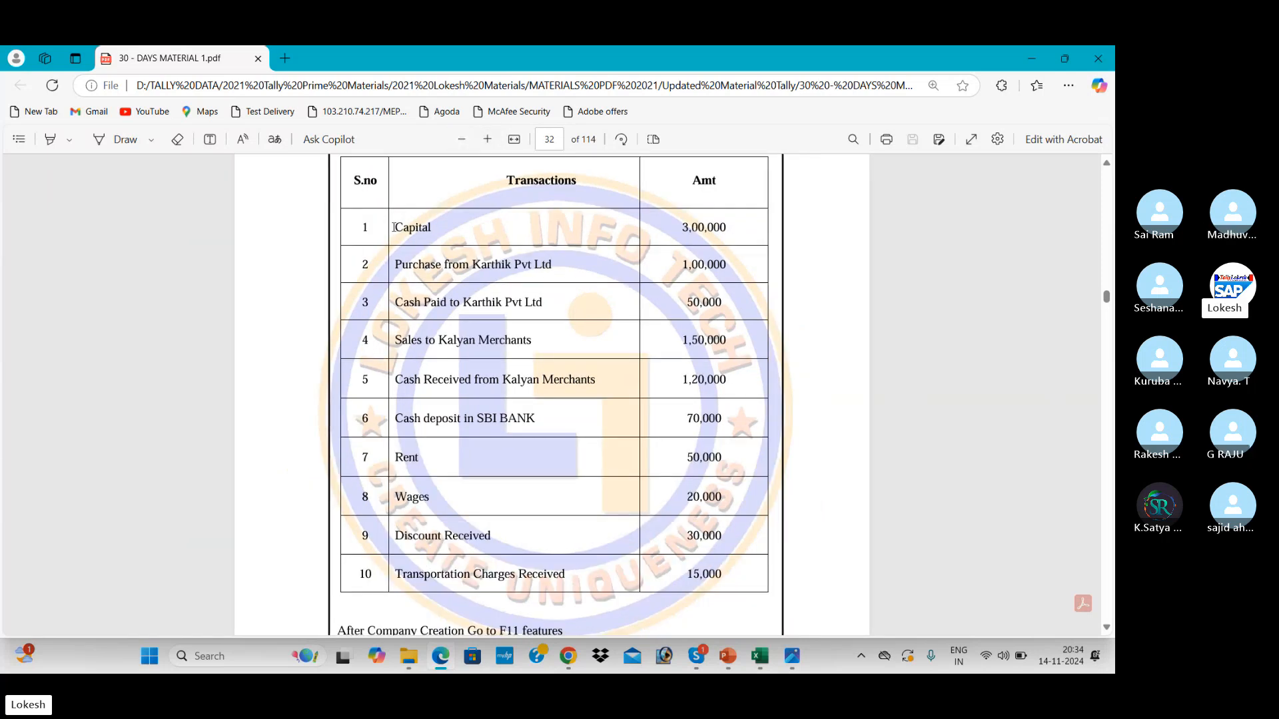
{"action": "left_click_drag", "start_coordinate": [394, 228], "coordinate": [496, 527]}
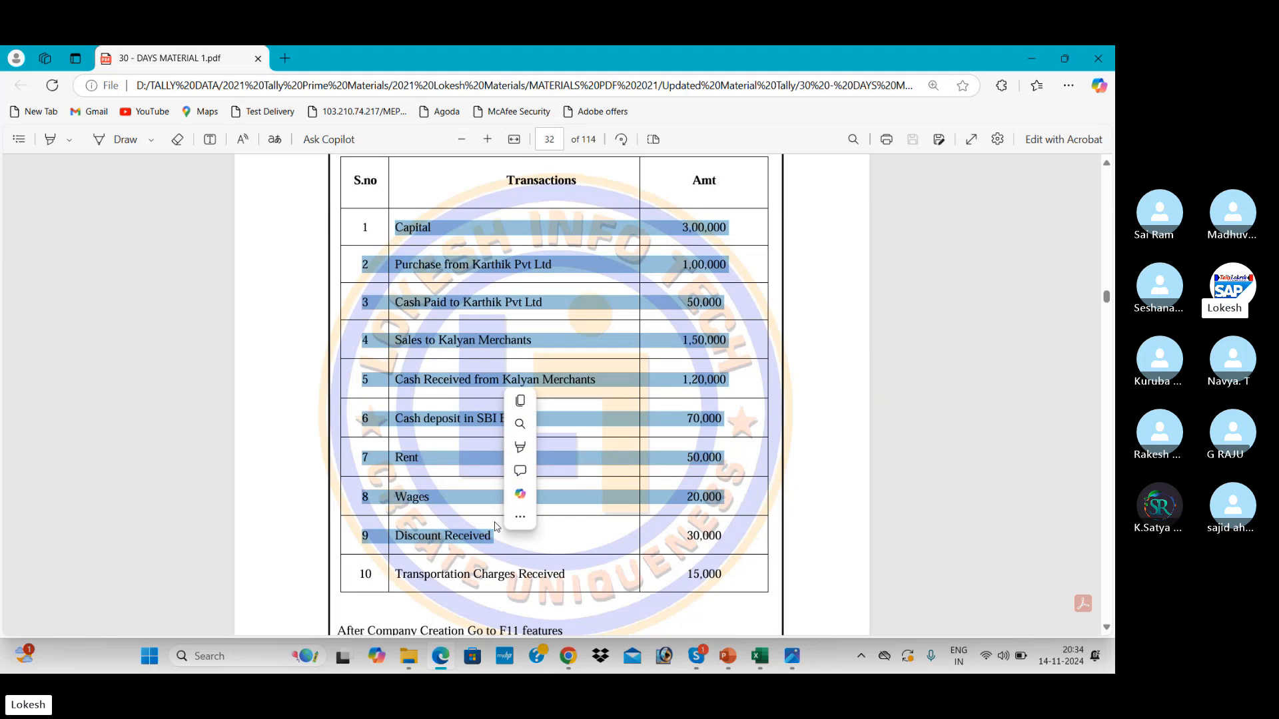
{"action": "left_click", "coordinate": [548, 574]}
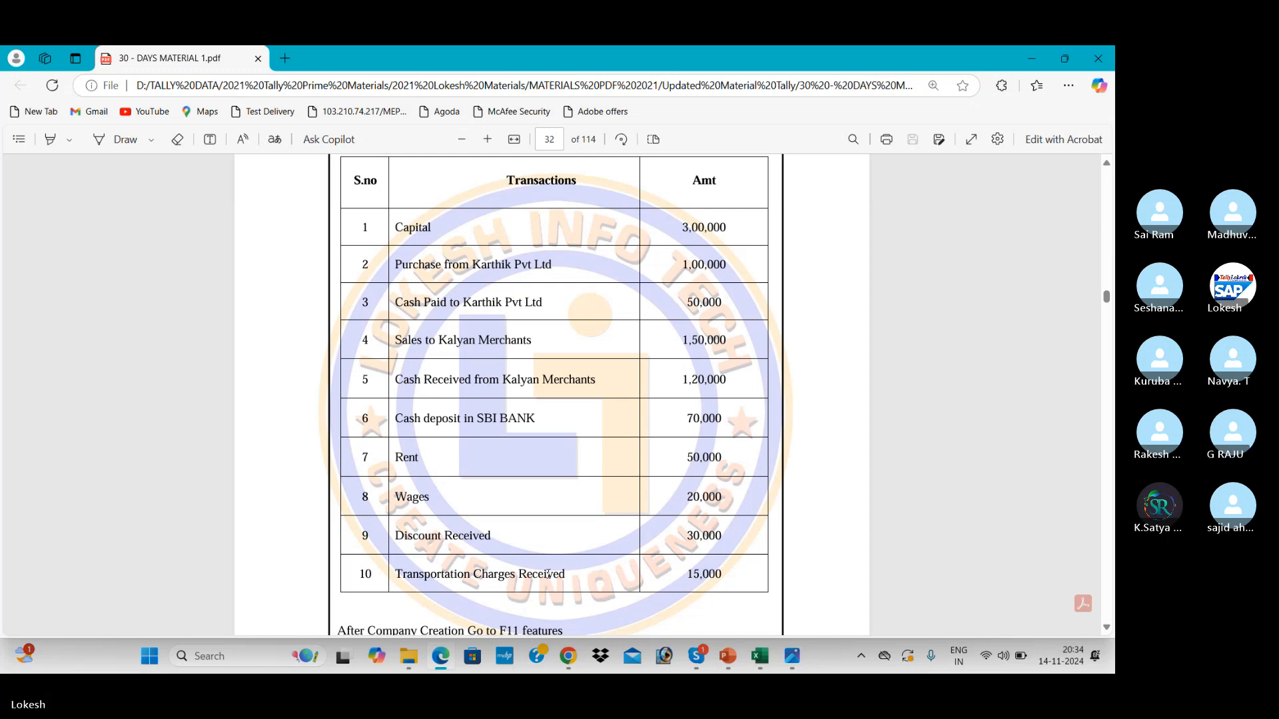
Step: Switch to the Skype call window to view the participants, and return to the PDF material
{"action": "key", "text": "alt+Tab"}
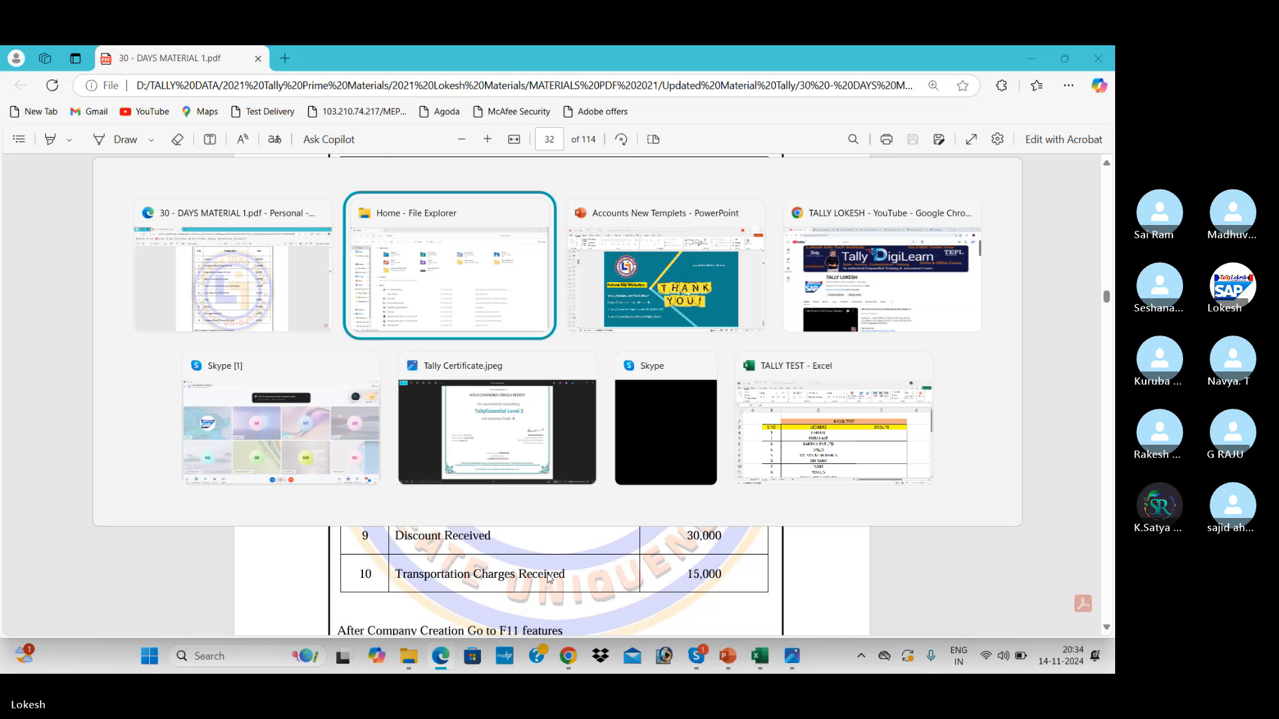
{"action": "key", "text": "alt+Tab"}
{"action": "key", "text": "alt+Tab"}
{"action": "key", "text": "alt+Tab"}
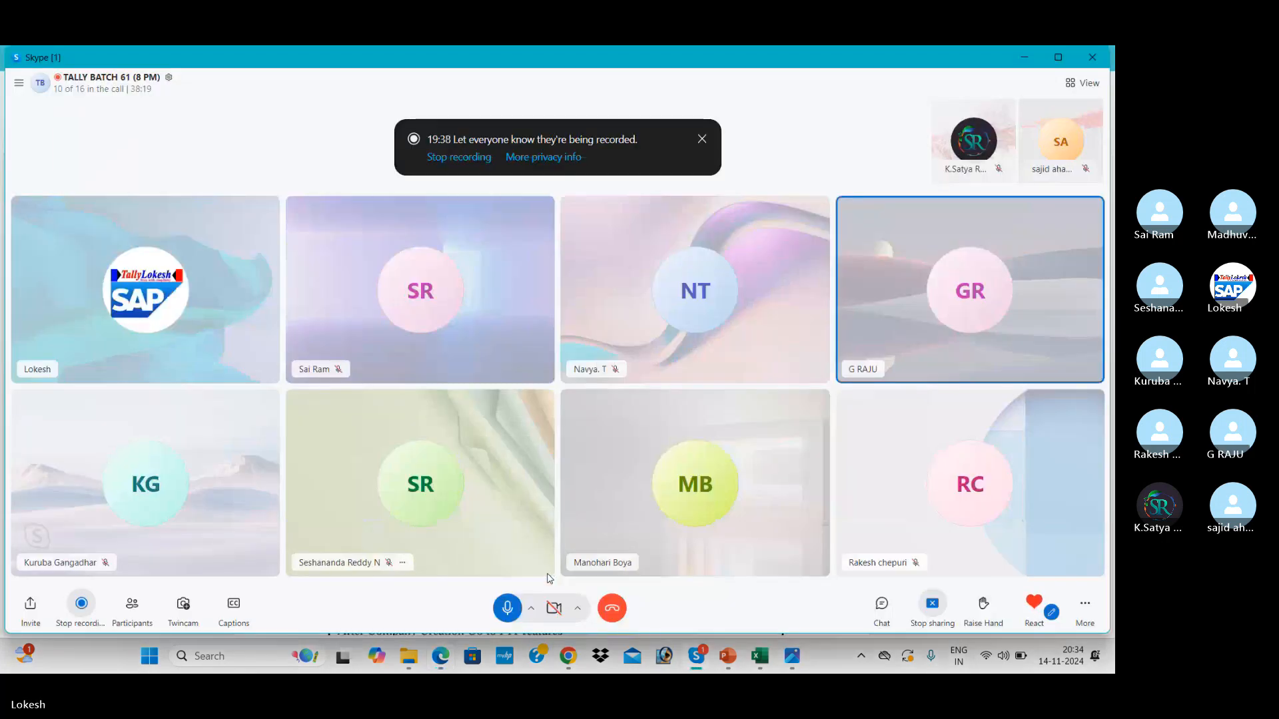
{"action": "key", "text": "alt+Tab"}
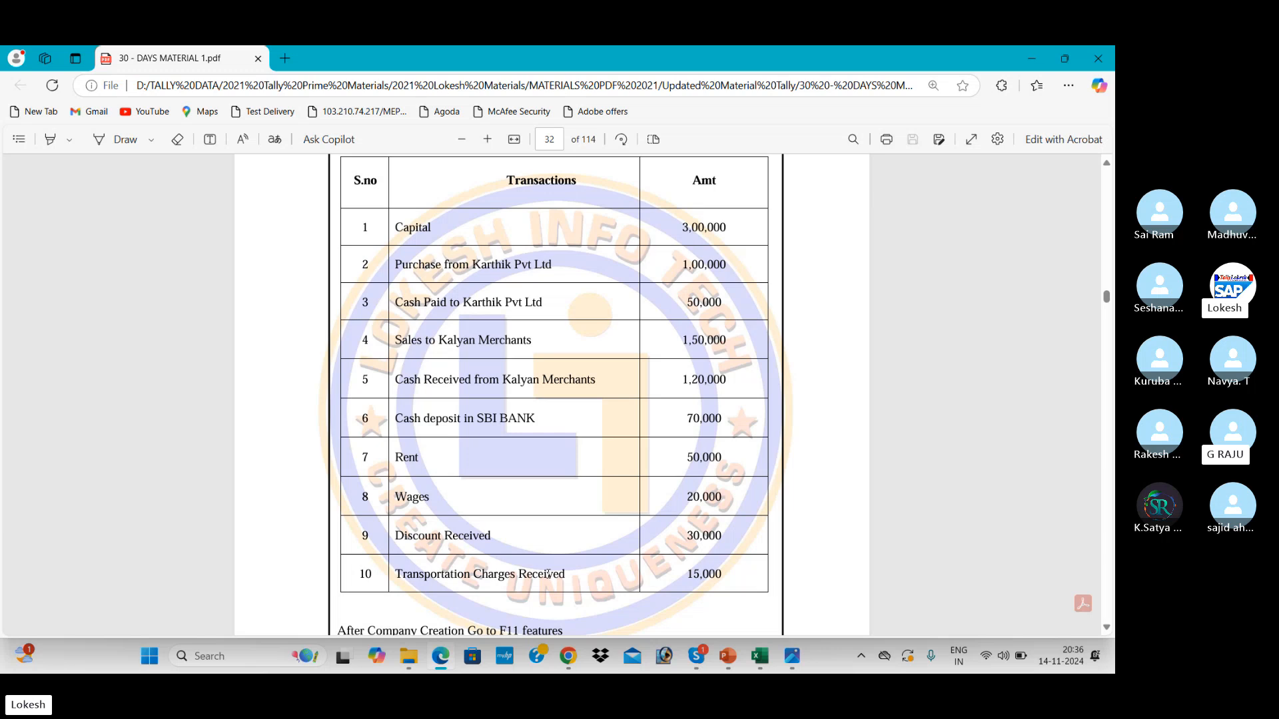
Step: Switch to the TALLY TEST workbook in Excel
{"action": "key", "text": "alt+Tab"}
{"action": "key", "text": "alt+Tab"}
{"action": "key", "text": "alt+Tab"}
{"action": "key", "text": "alt+Tab"}
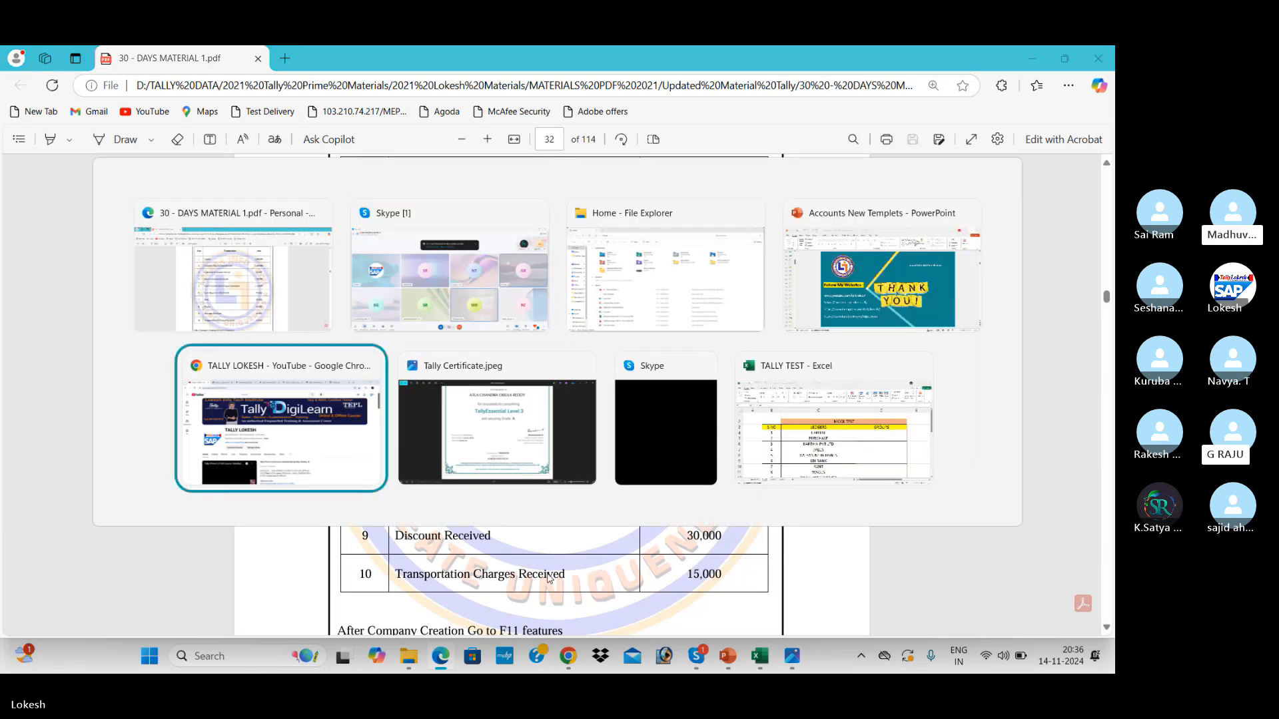
{"action": "key", "text": "alt+Tab"}
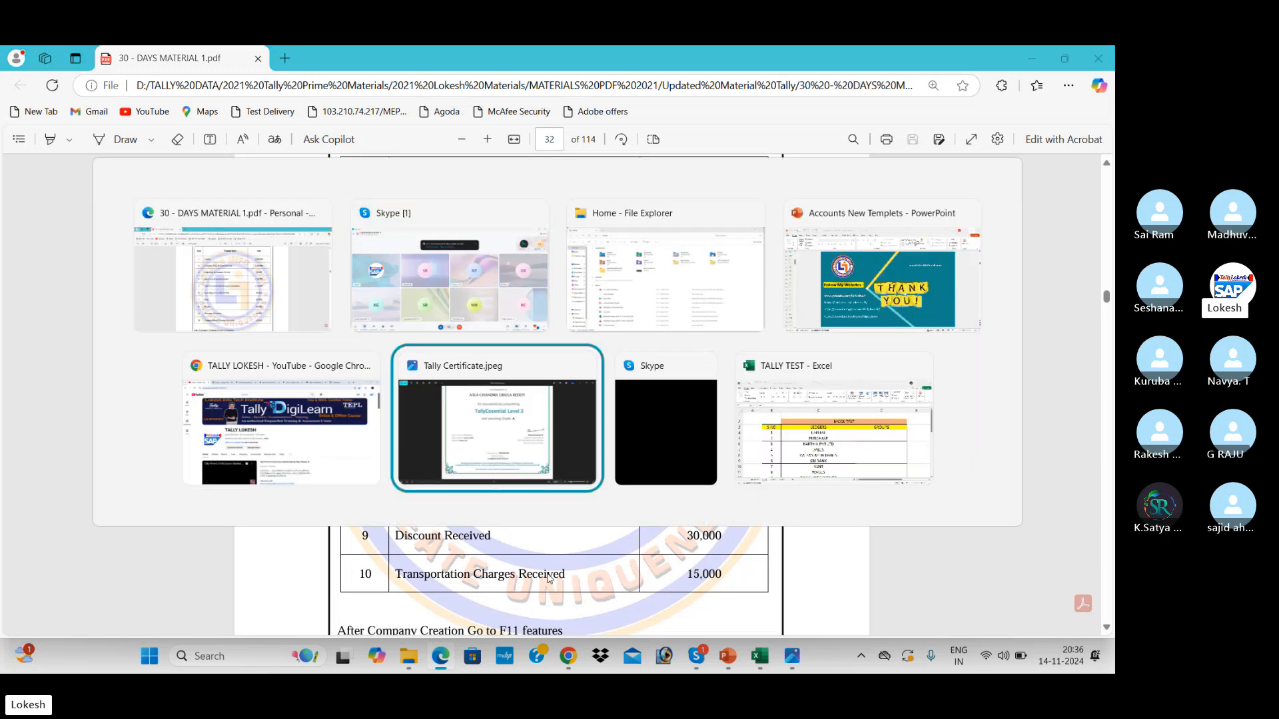
{"action": "key", "text": "alt+Tab"}
{"action": "key", "text": "alt+Tab"}
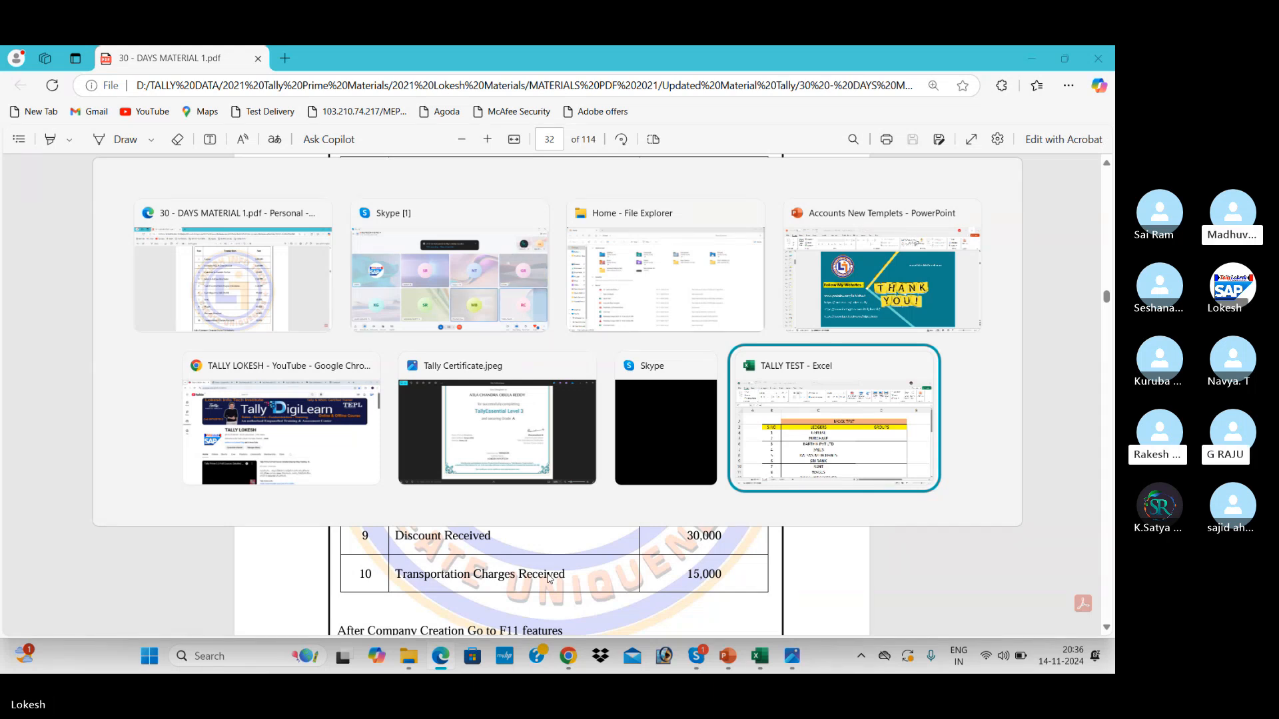
{"action": "key", "text": "alt+Tab"}
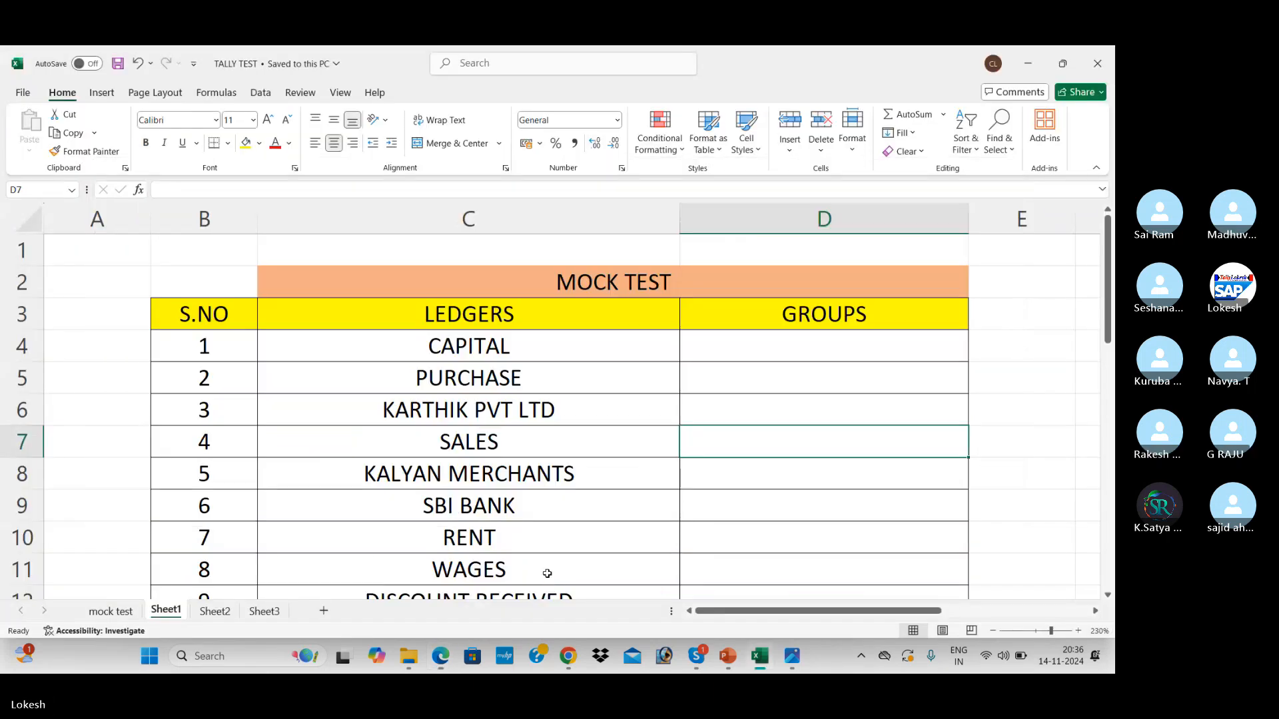
Step: In the GROUPS column, enter CAPITAL for the CAPITAL ledger and PURCHASE for the PURCHASE ledger
{"action": "left_click", "coordinate": [786, 351]}
{"action": "type", "text": "CAPITAL"}
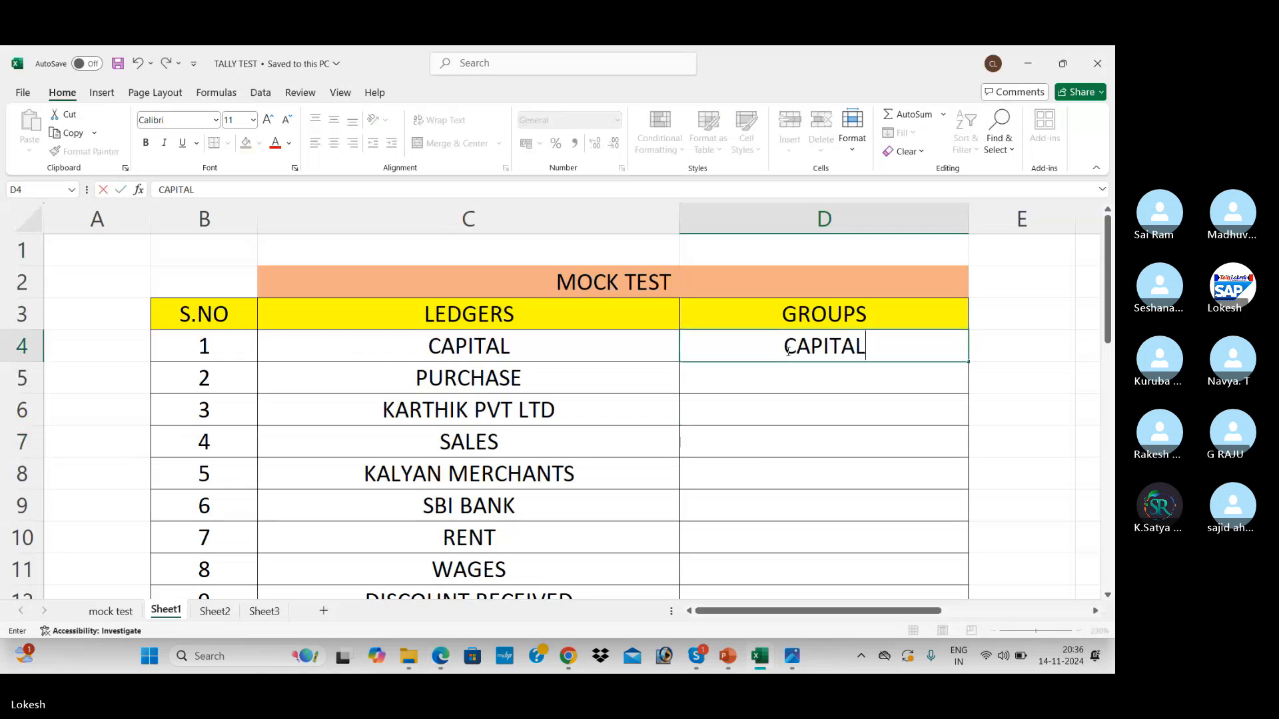
{"action": "key", "text": "Return"}
{"action": "type", "text": "PURCHASE"}
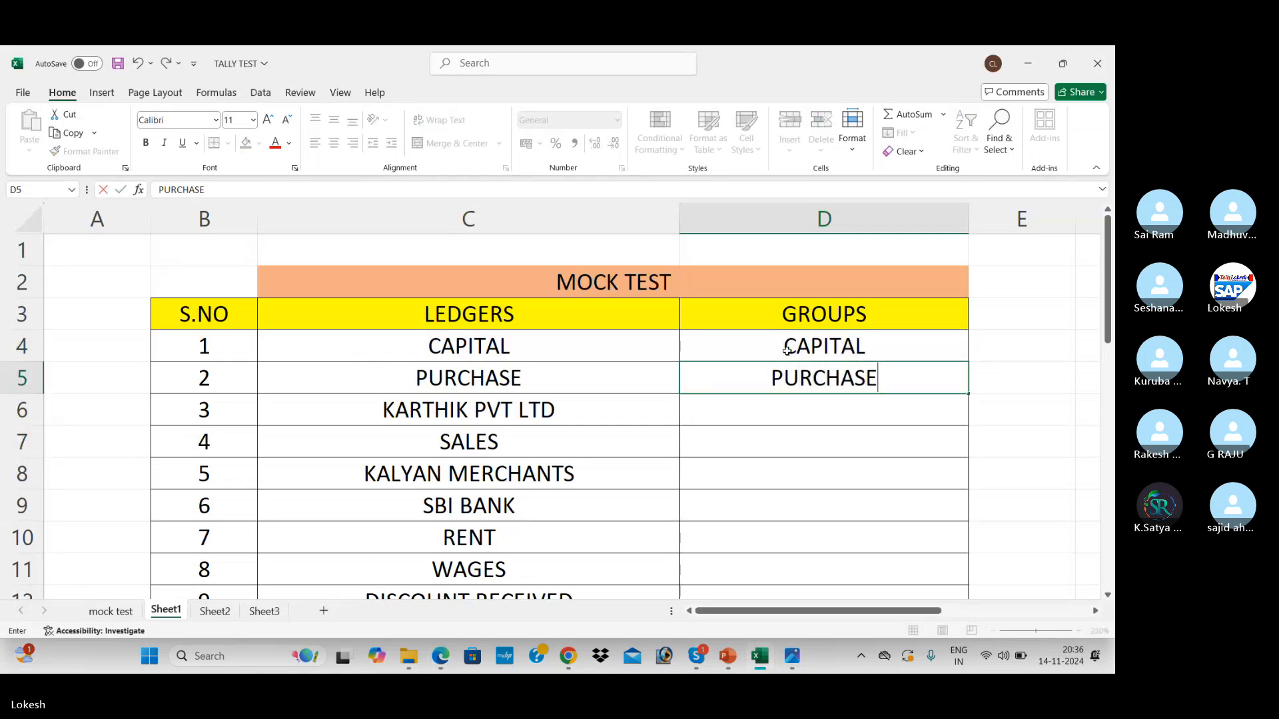
{"action": "key", "text": "Return"}
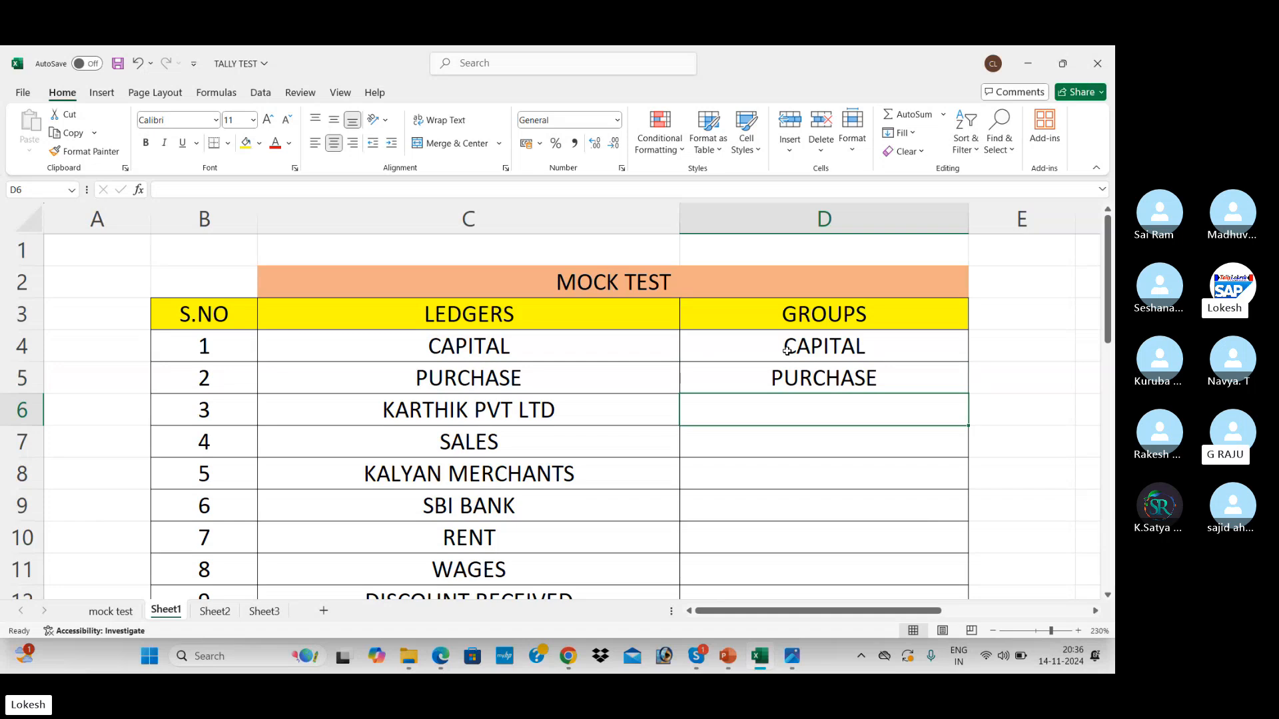
Step: Enter SUNDRY CREDITOR as the group for KARTHIK PVT LTD and SALES as the group for SALES
{"action": "type", "text": "SUNDRY CREDITOR"}
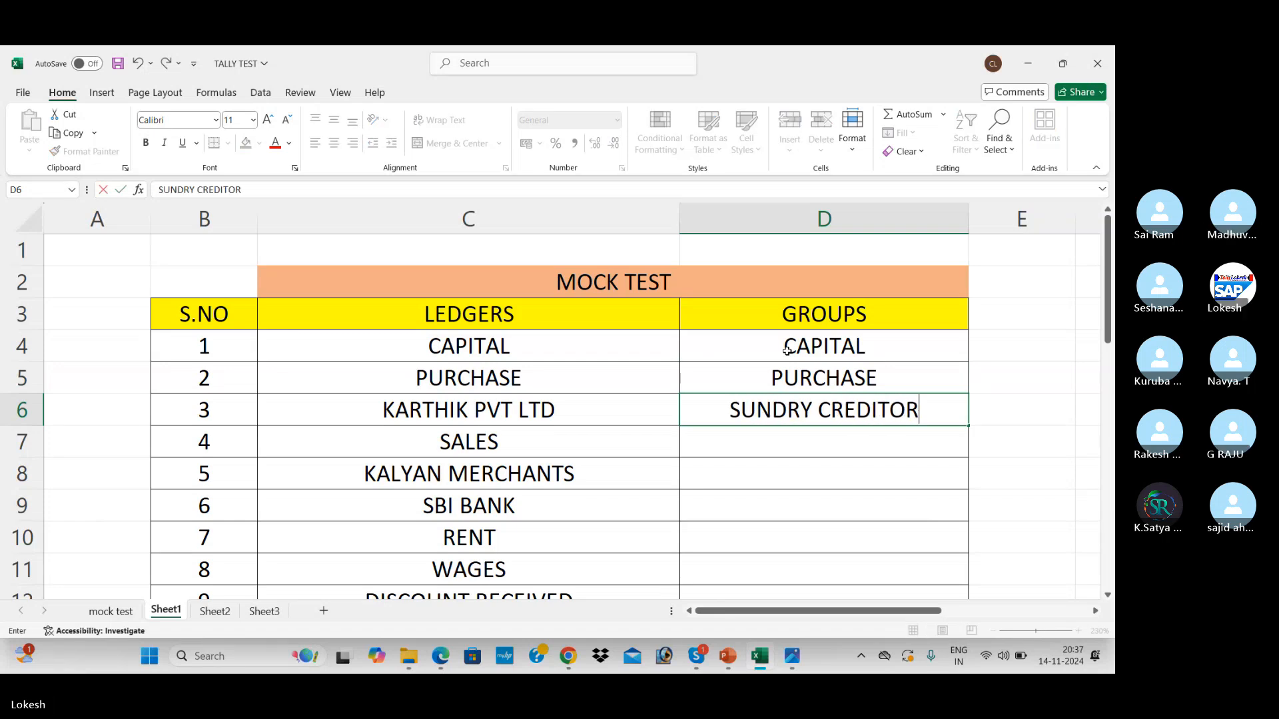
{"action": "key", "text": "Return"}
{"action": "type", "text": "SALES"}
{"action": "key", "text": "Return"}
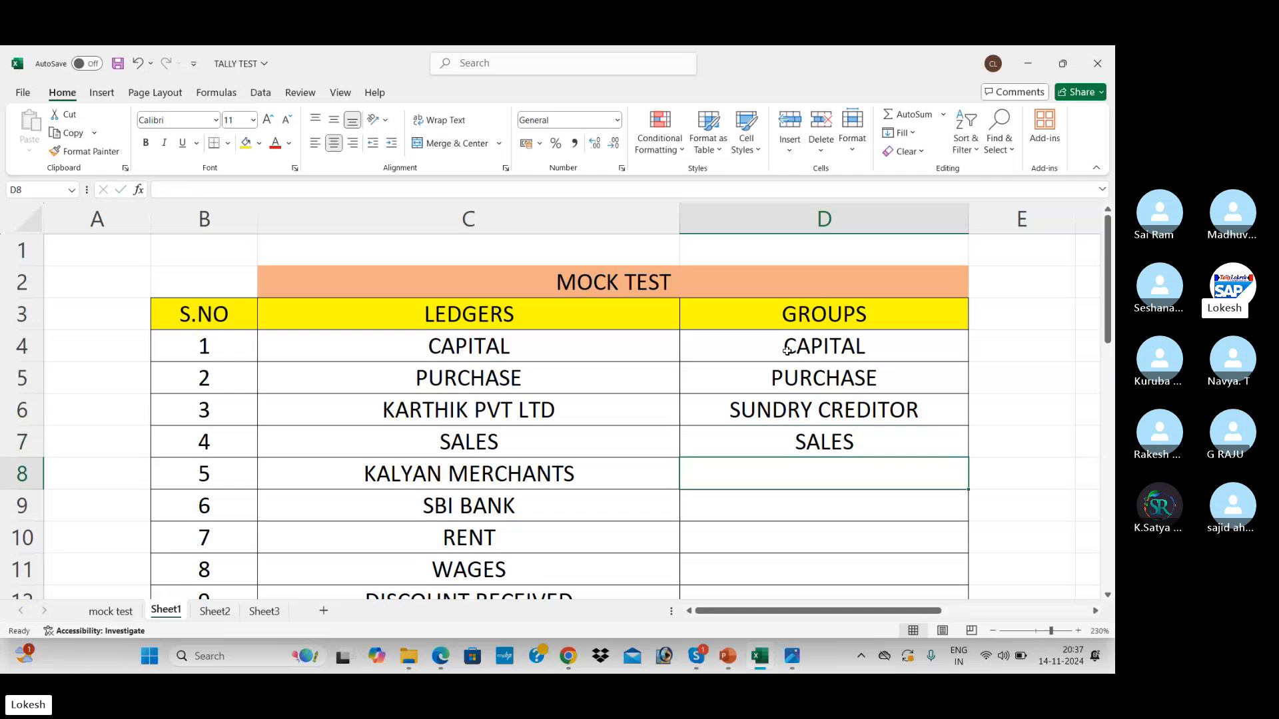
Step: Enter SUNDRY DEBTORS as the group for KALYAN MERCHANTS
{"action": "type", "text": "SUDR"}
{"action": "key", "text": "BackSpace"}
{"action": "key", "text": "BackSpace"}
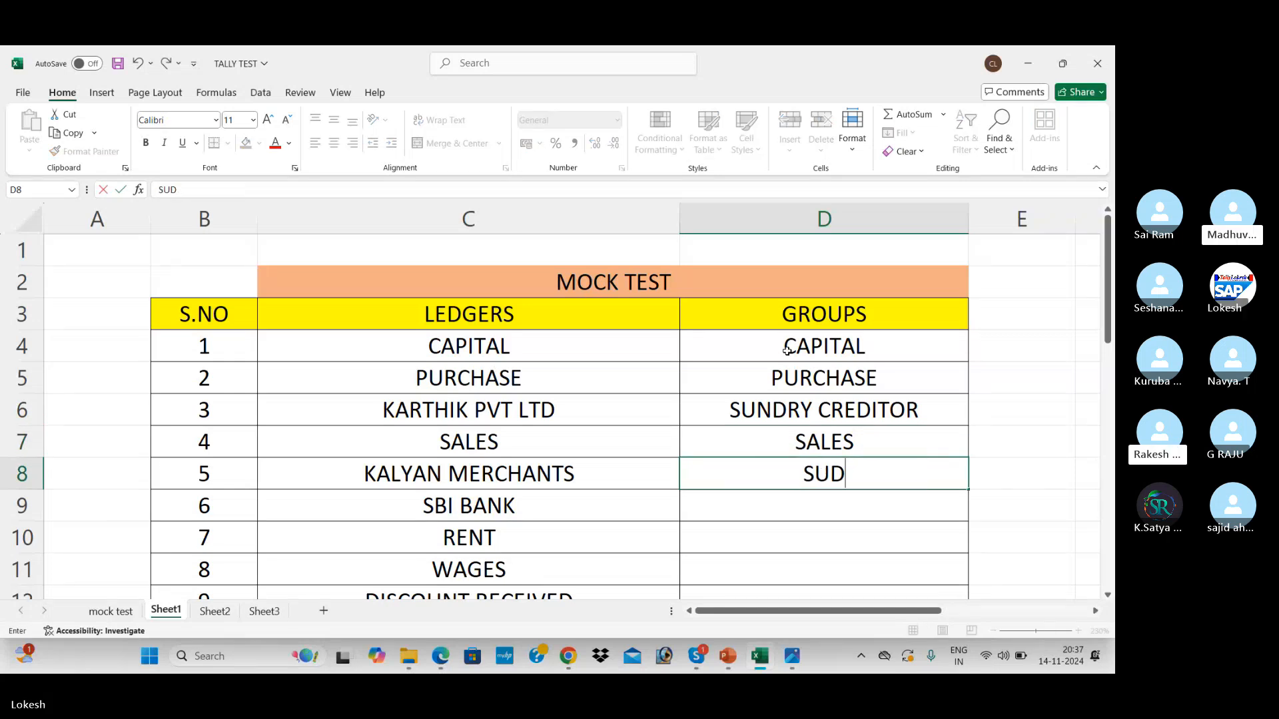
{"action": "type", "text": "NDRY DE"}
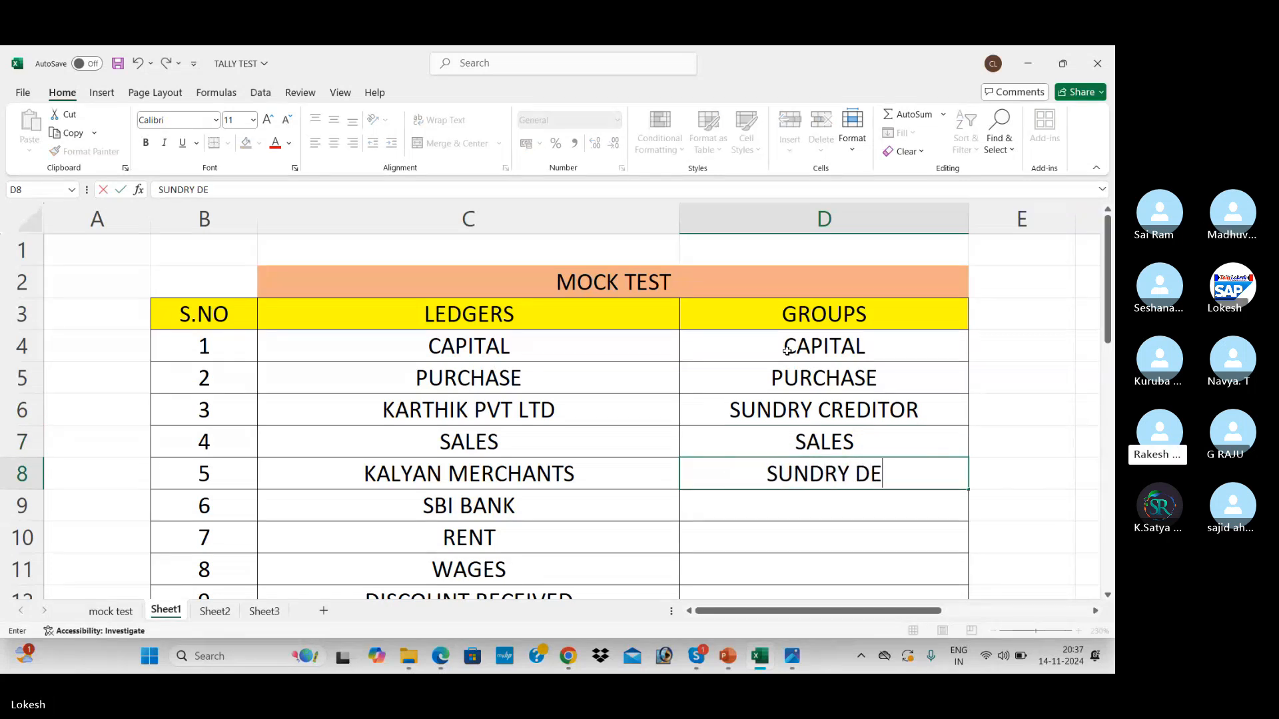
{"action": "type", "text": "BTORS"}
{"action": "key", "text": "Return"}
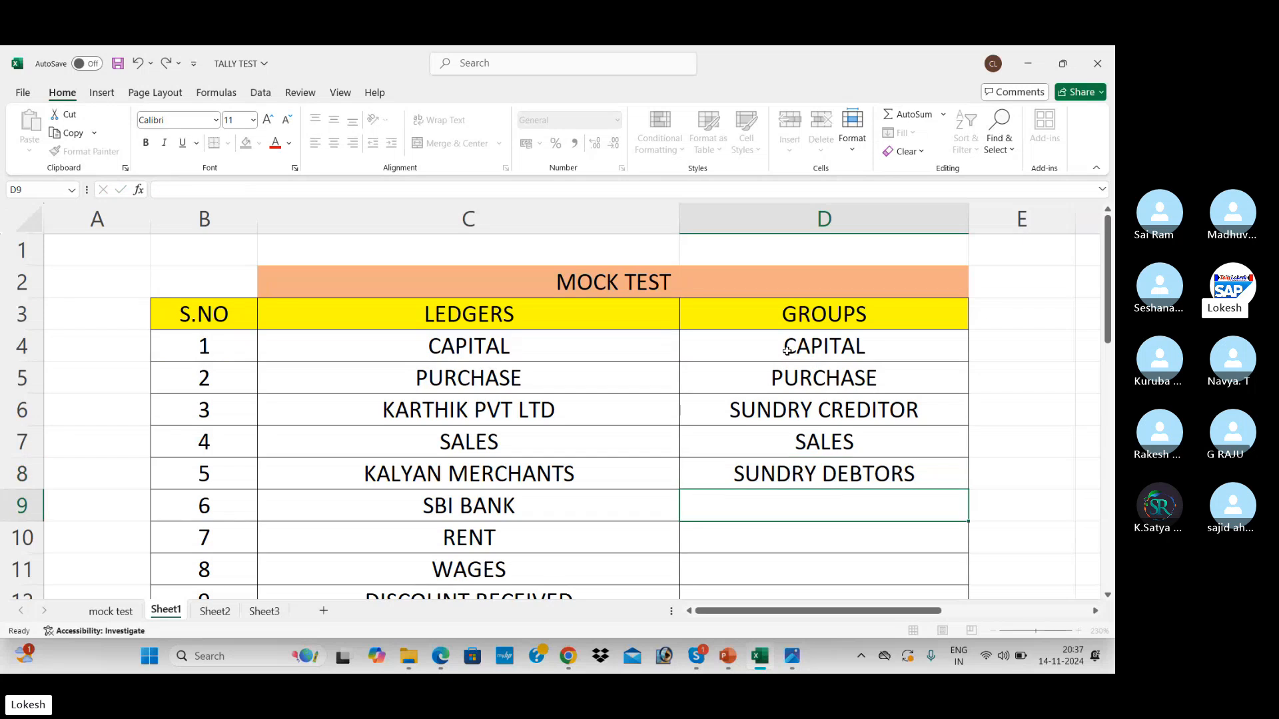
Step: Switch to the PDF in Edge and examine the transactions table, including the SBI BANK deposit and Rent entries, at a larger zoom
{"action": "key", "text": "alt+Tab"}
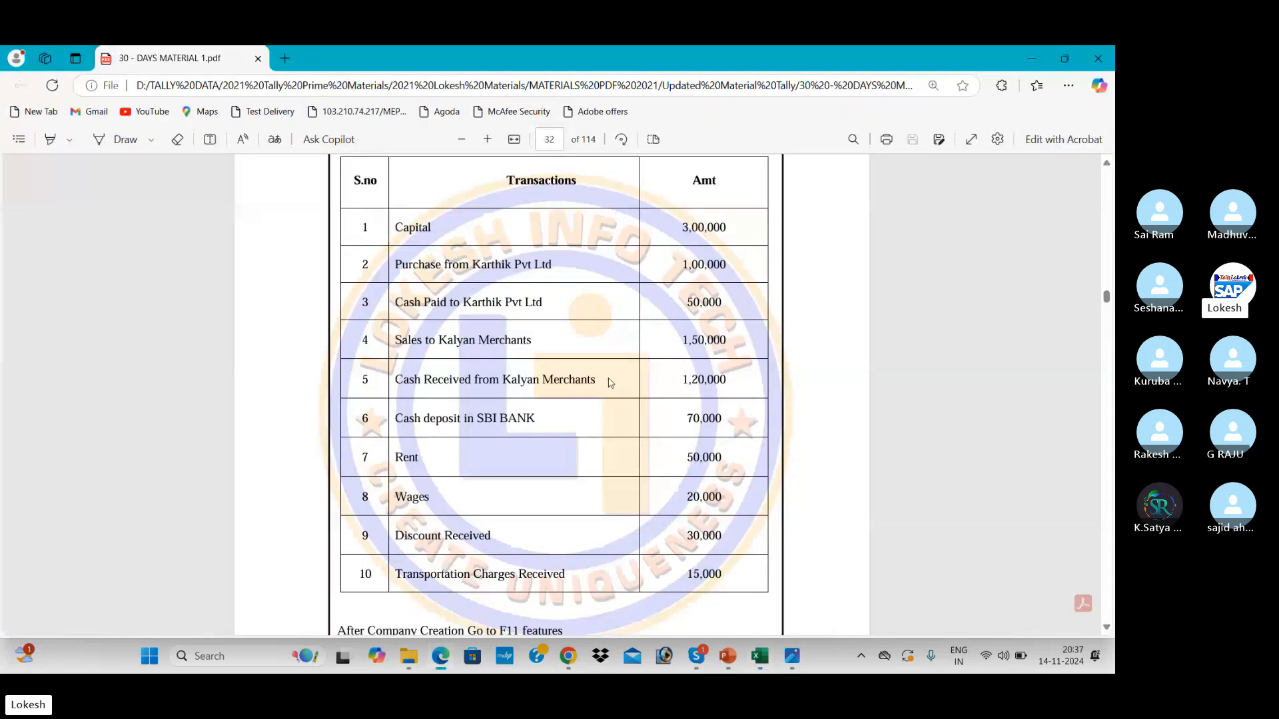
{"action": "left_click_drag", "start_coordinate": [477, 420], "coordinate": [539, 420]}
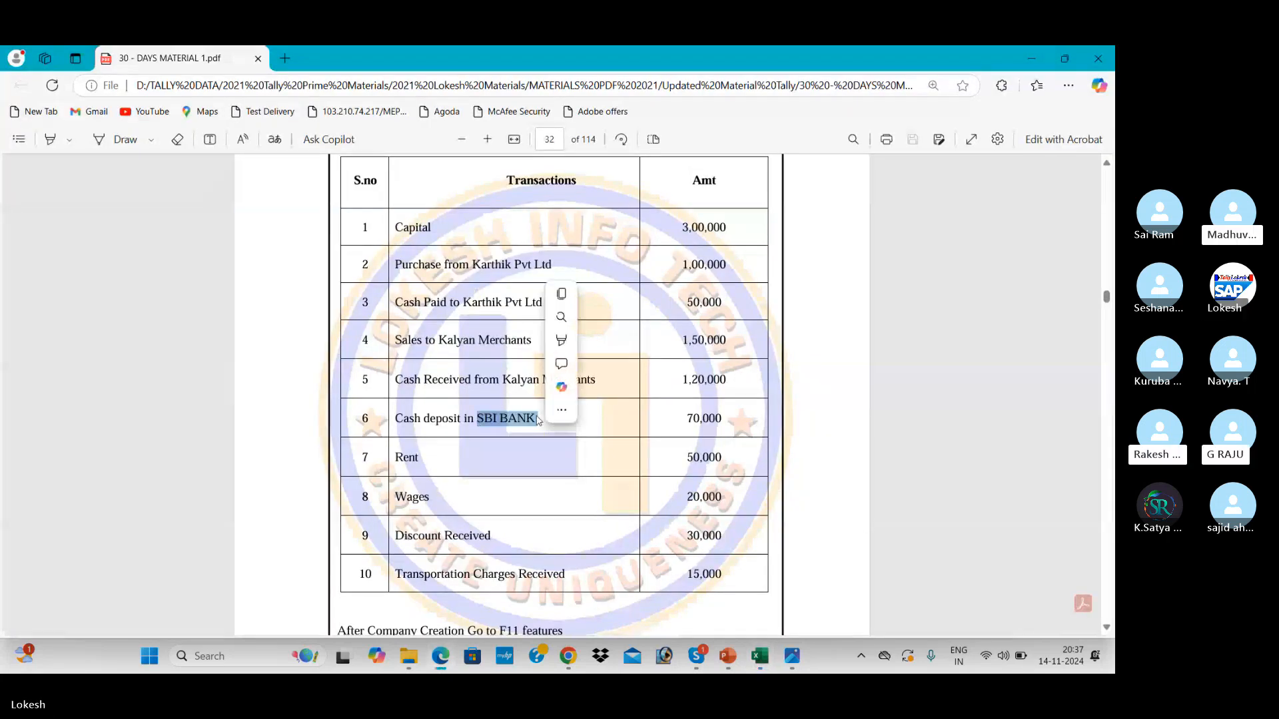
{"action": "left_click_drag", "start_coordinate": [396, 458], "coordinate": [421, 459]}
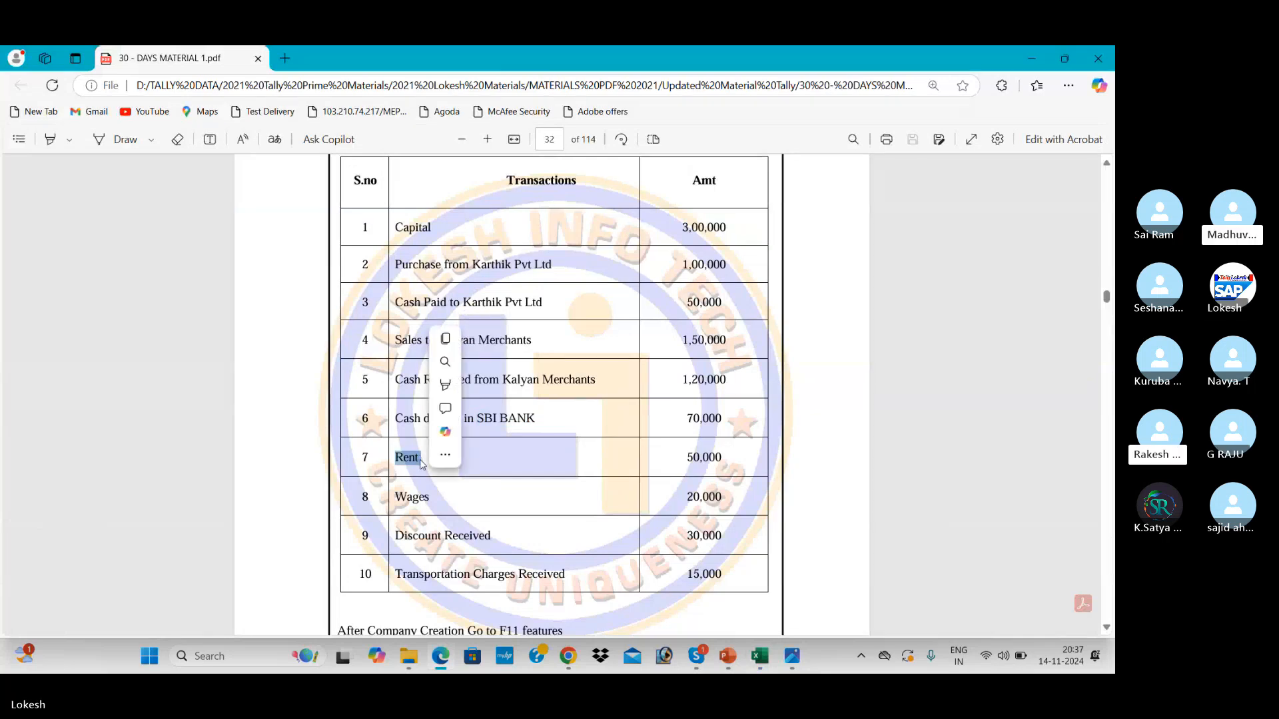
{"action": "left_click", "coordinate": [487, 139]}
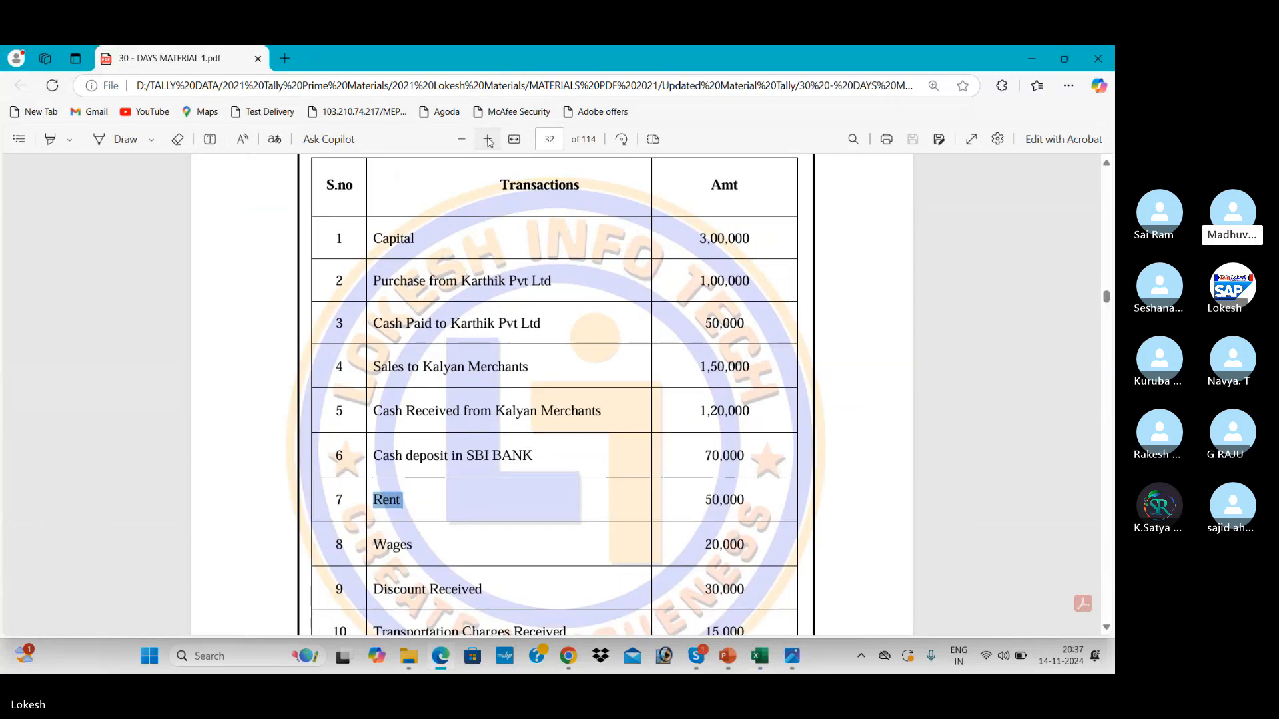
{"action": "left_click", "coordinate": [487, 139]}
{"action": "left_click_drag", "start_coordinate": [524, 460], "coordinate": [593, 306]}
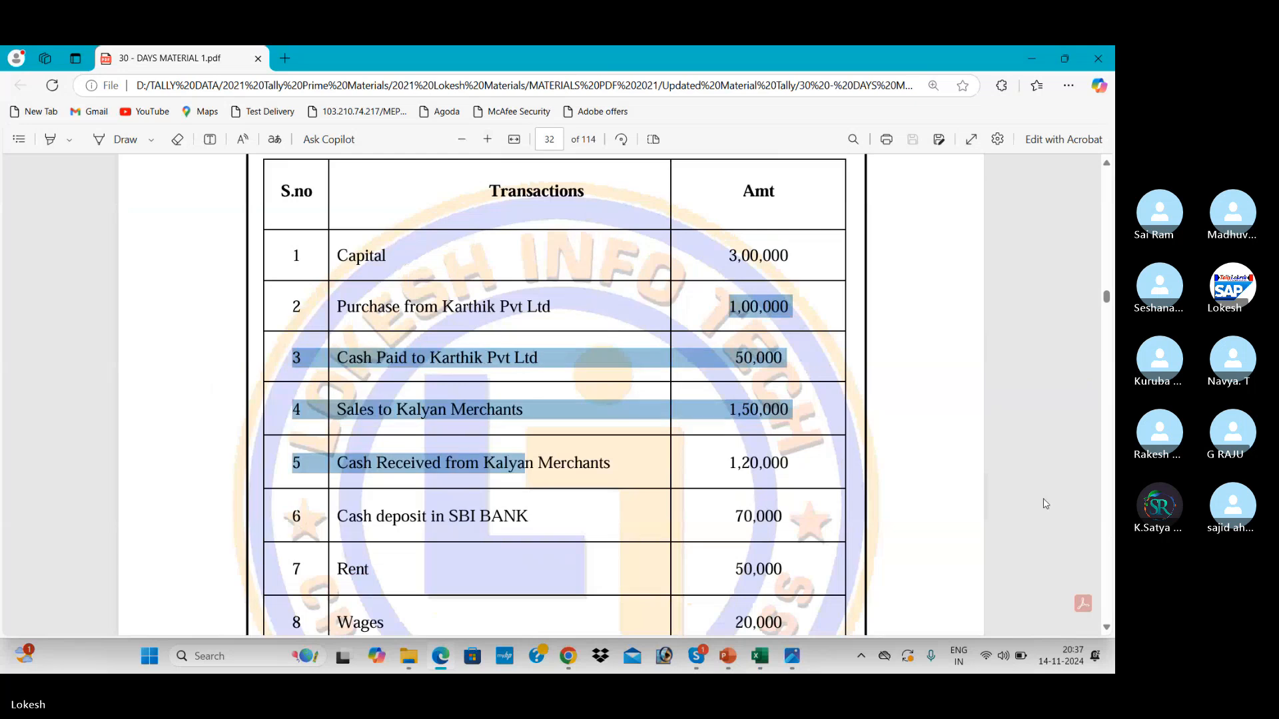
{"action": "left_click", "coordinate": [1107, 628]}
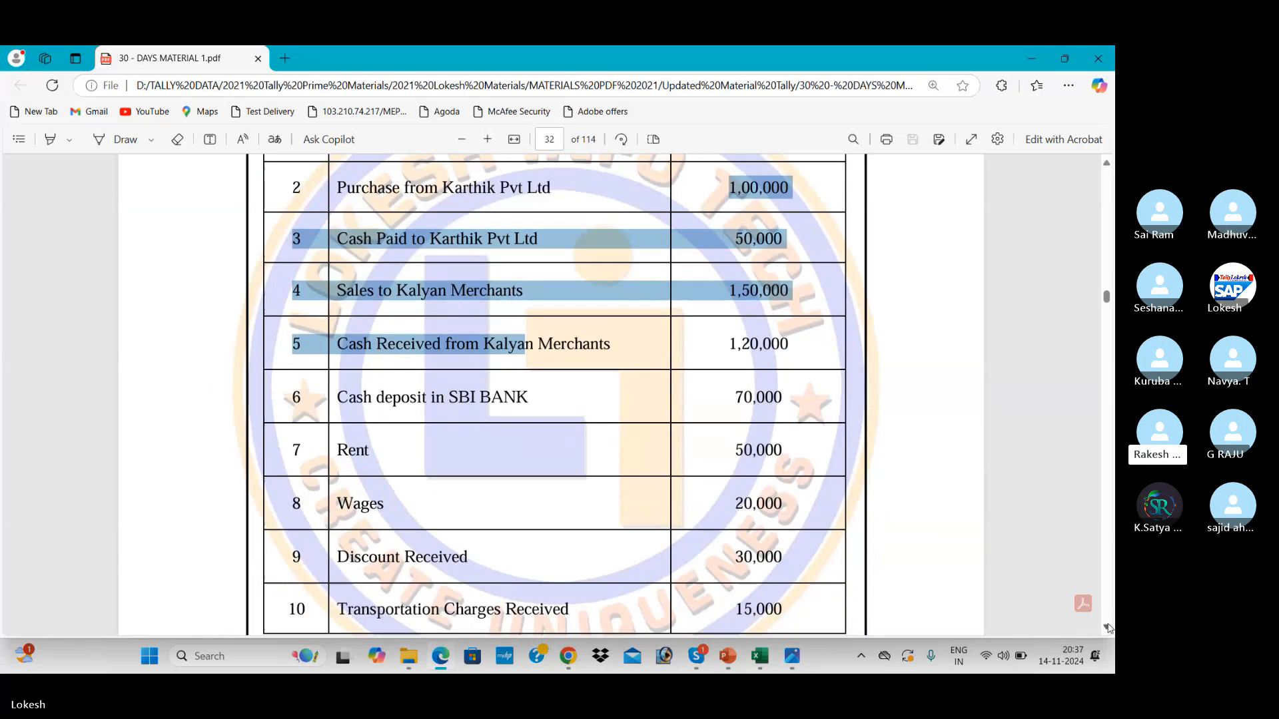
{"action": "left_click", "coordinate": [1108, 628]}
Step: Switch back to Excel and enter BANK as the group for SBI BANK and INDIRECT EXPENSES for RENT
{"action": "key", "text": "alt+Tab"}
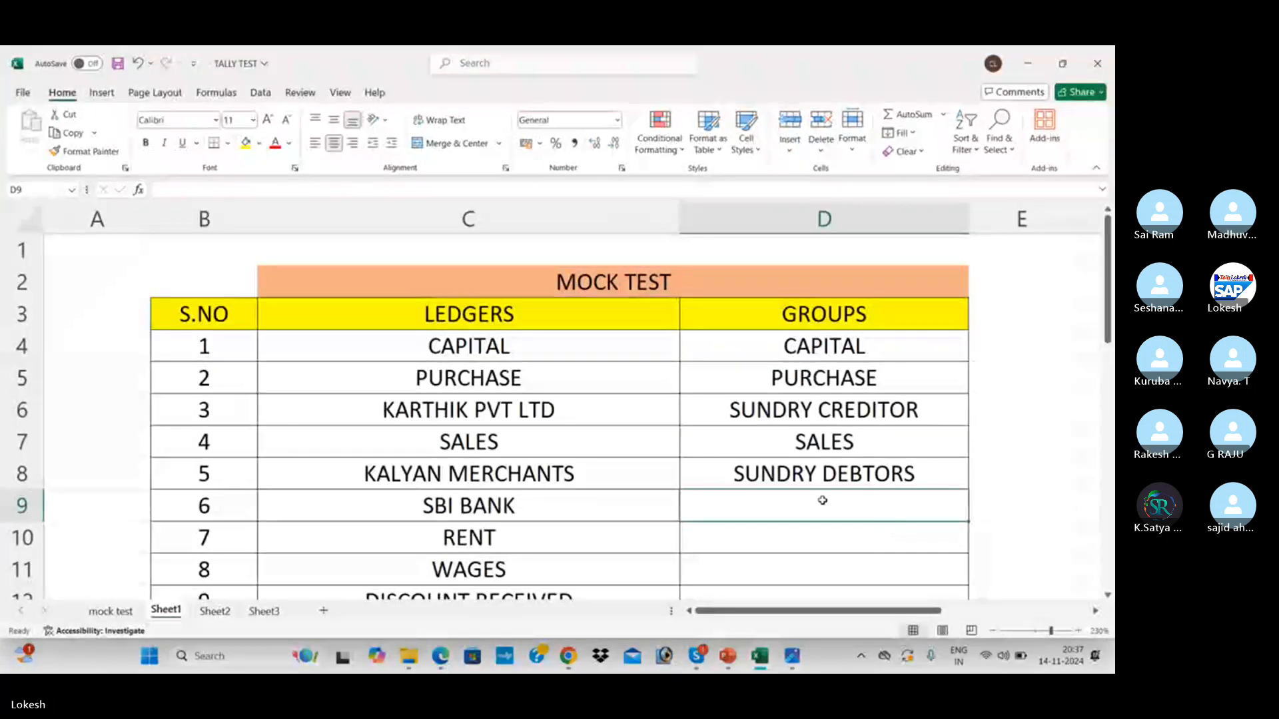
{"action": "type", "text": "BANK"}
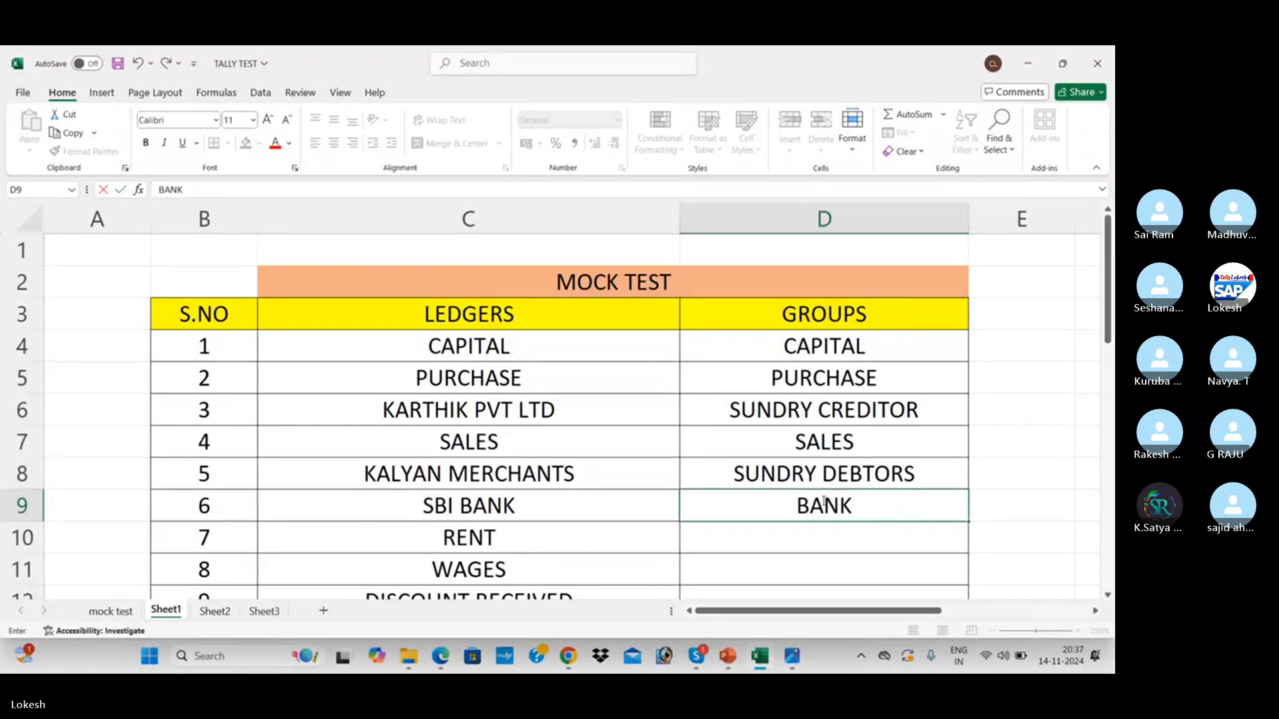
{"action": "key", "text": "Return"}
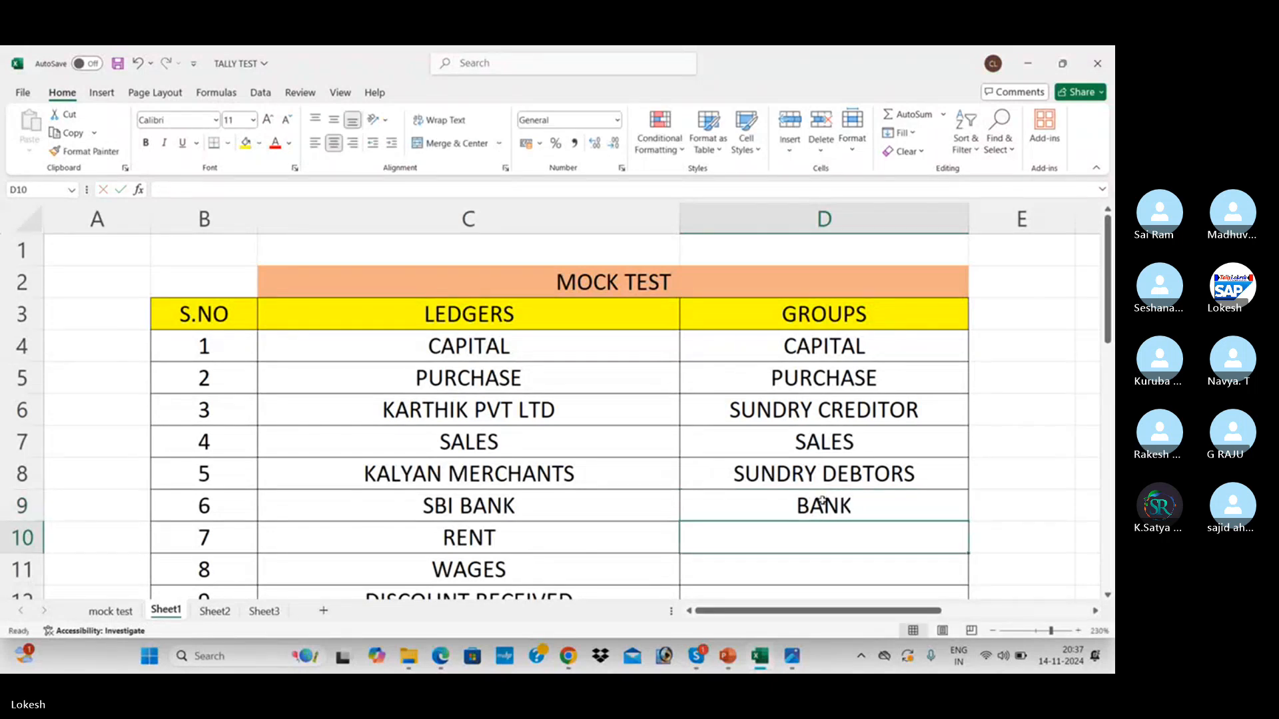
{"action": "type", "text": "INDIRECT"}
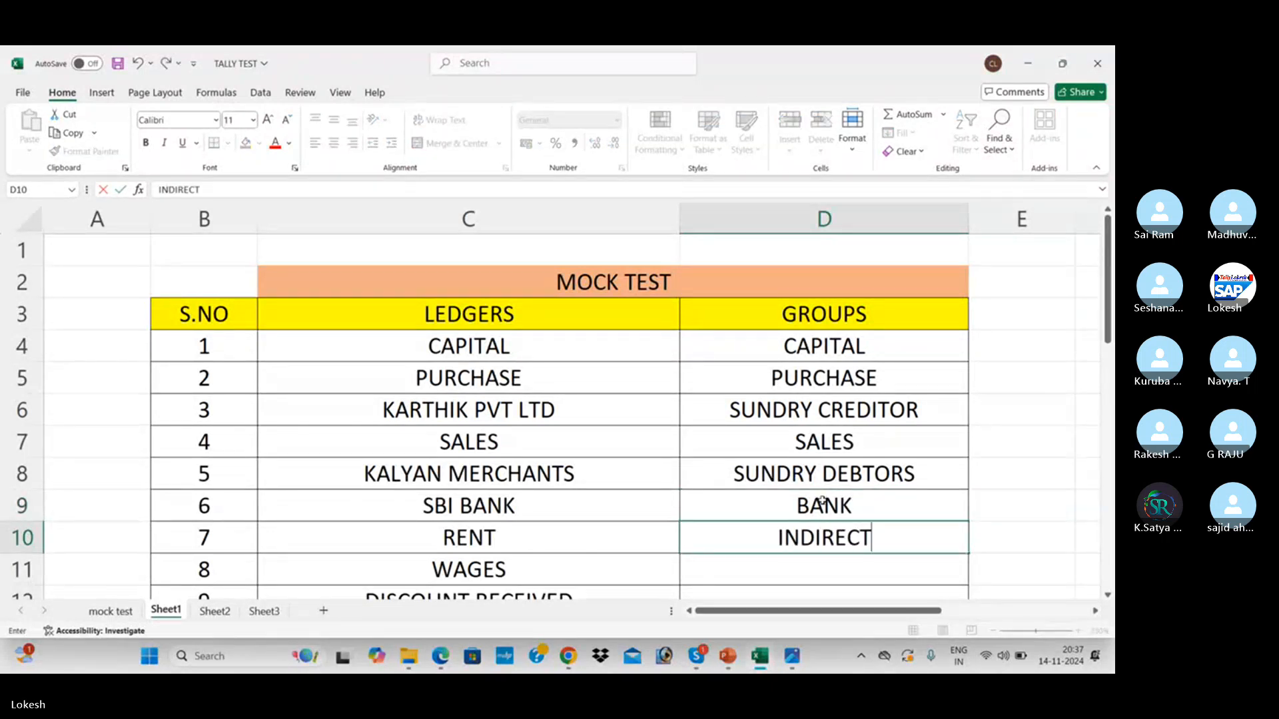
{"action": "type", "text": " EXPE"}
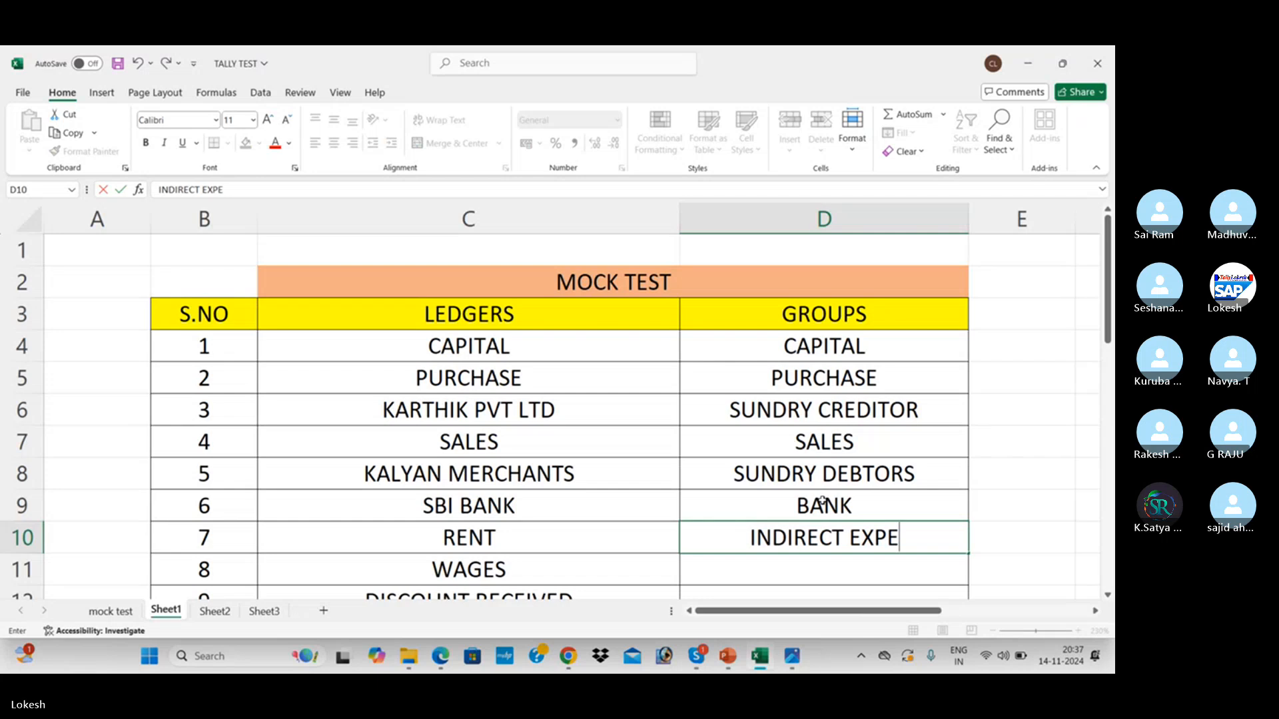
{"action": "type", "text": "NSES"}
{"action": "key", "text": "Return"}
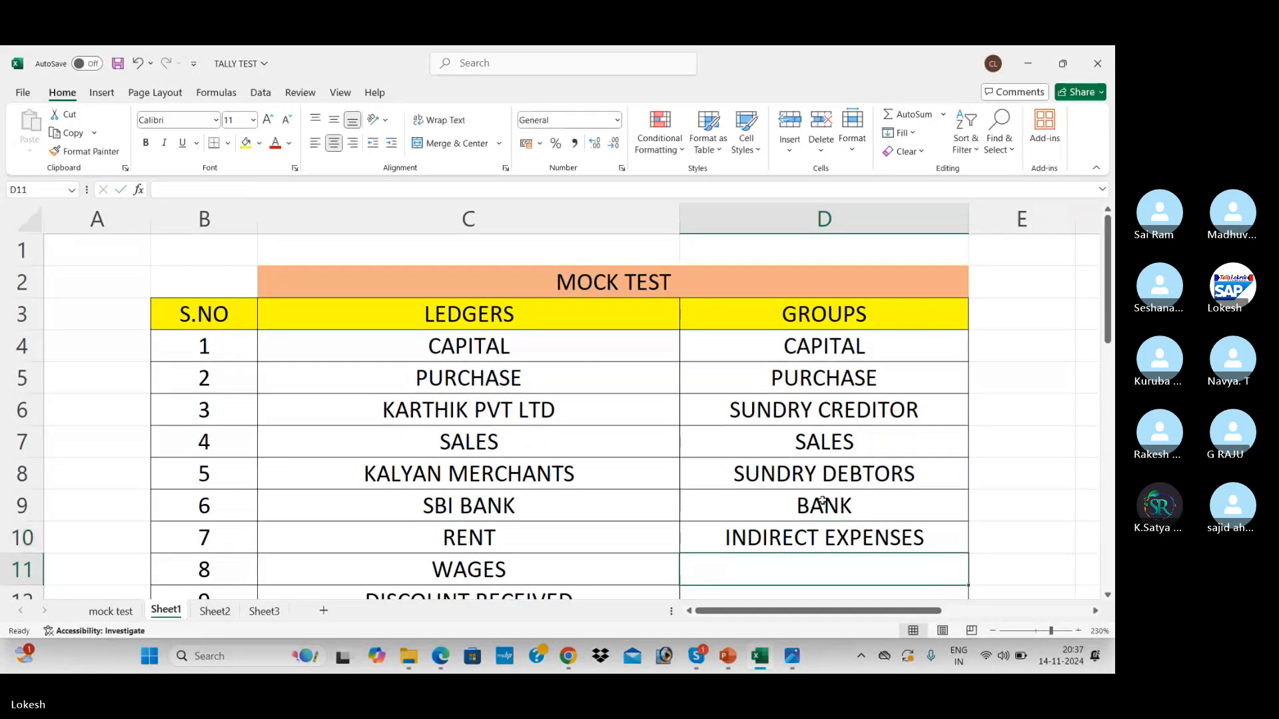
Step: Enter DIRECT EXPENSES as the group for the WAGES ledger
{"action": "key", "text": "Return"}
{"action": "key", "text": "Return"}
{"action": "key", "text": "Up"}
{"action": "key", "text": "Up"}
{"action": "type", "text": "D"}
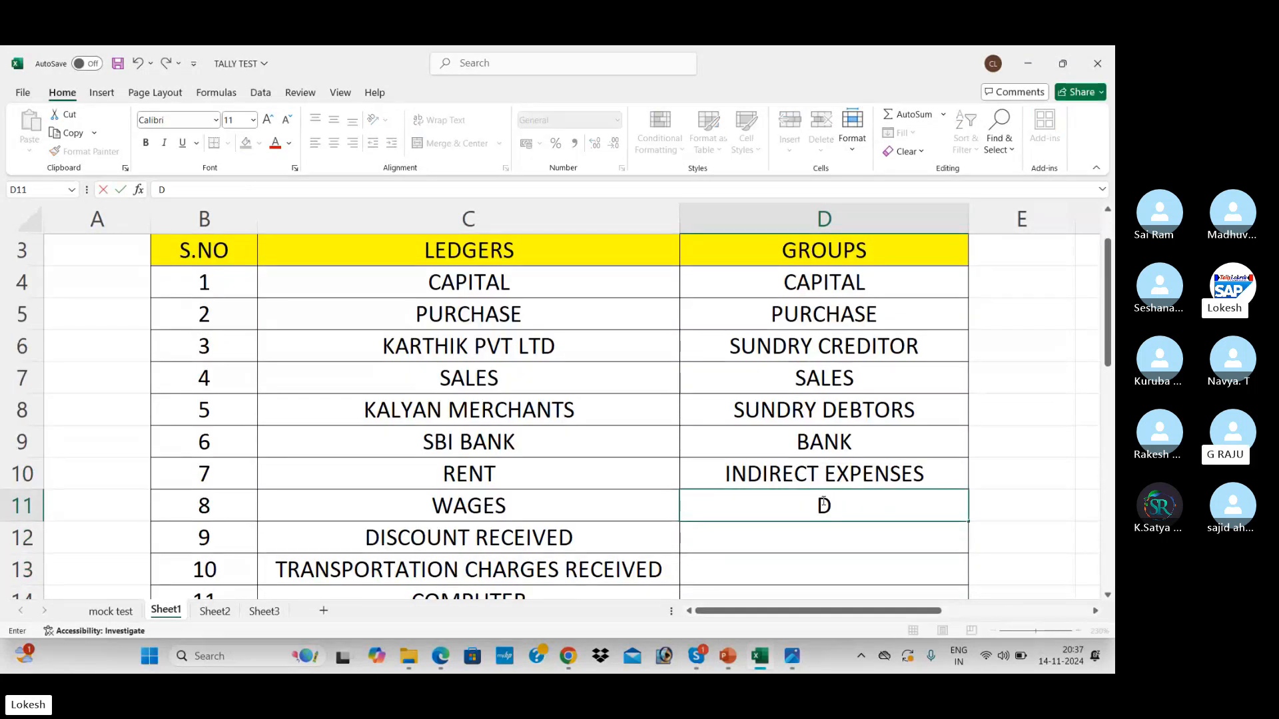
{"action": "type", "text": "IRECT EXPE"}
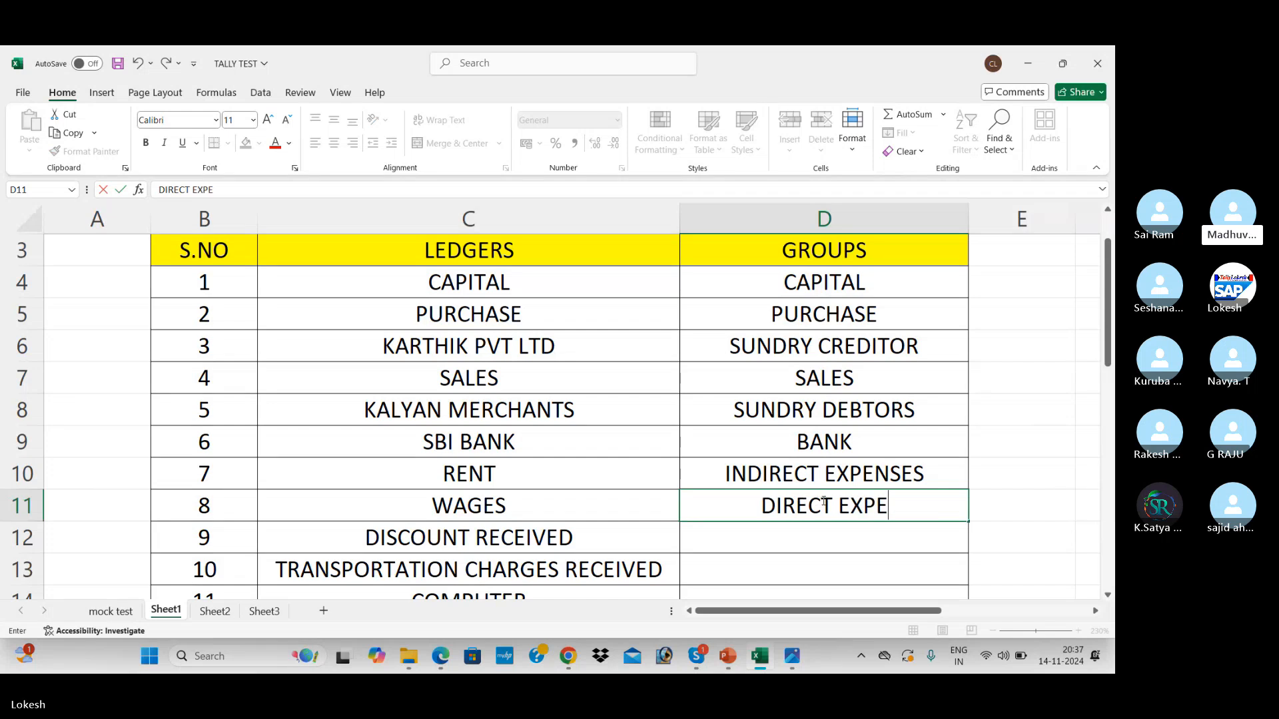
{"action": "type", "text": "NSES"}
{"action": "key", "text": "Return"}
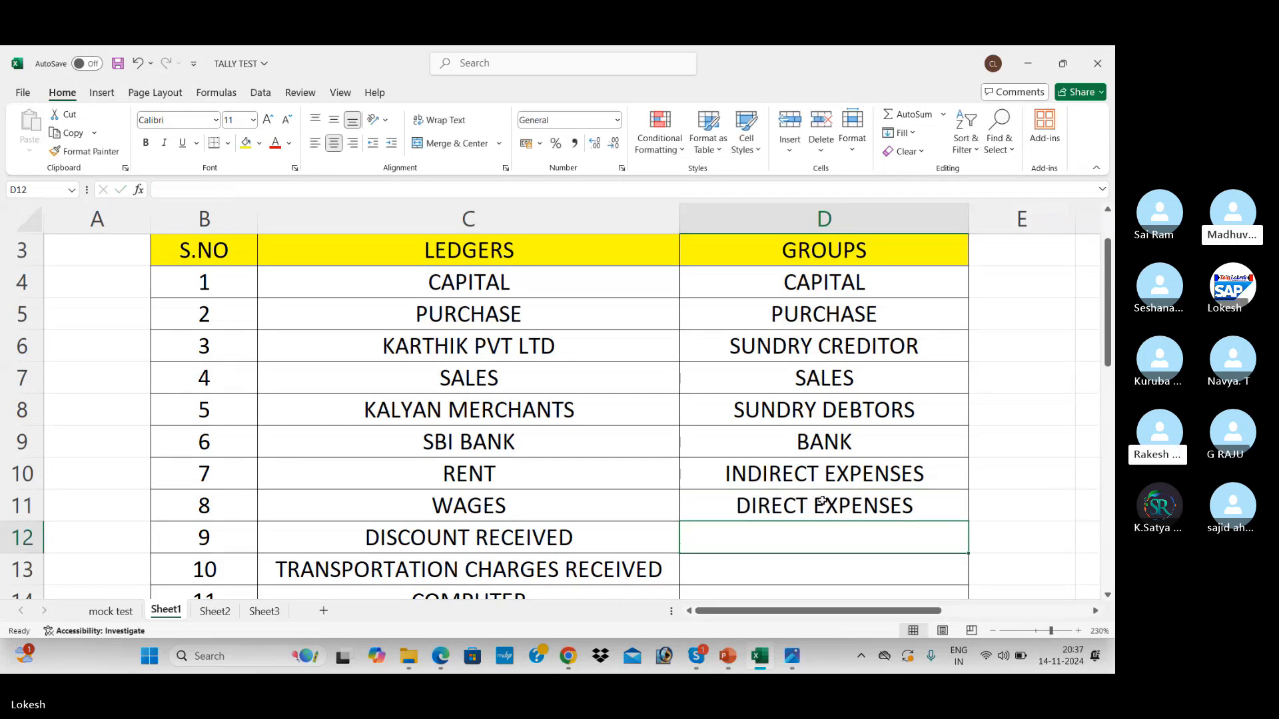
Step: Enter INDIRECT INCOMES as the group for the DISCOUNT RECEIVED ledger
{"action": "type", "text": "INDIRECT IN"}
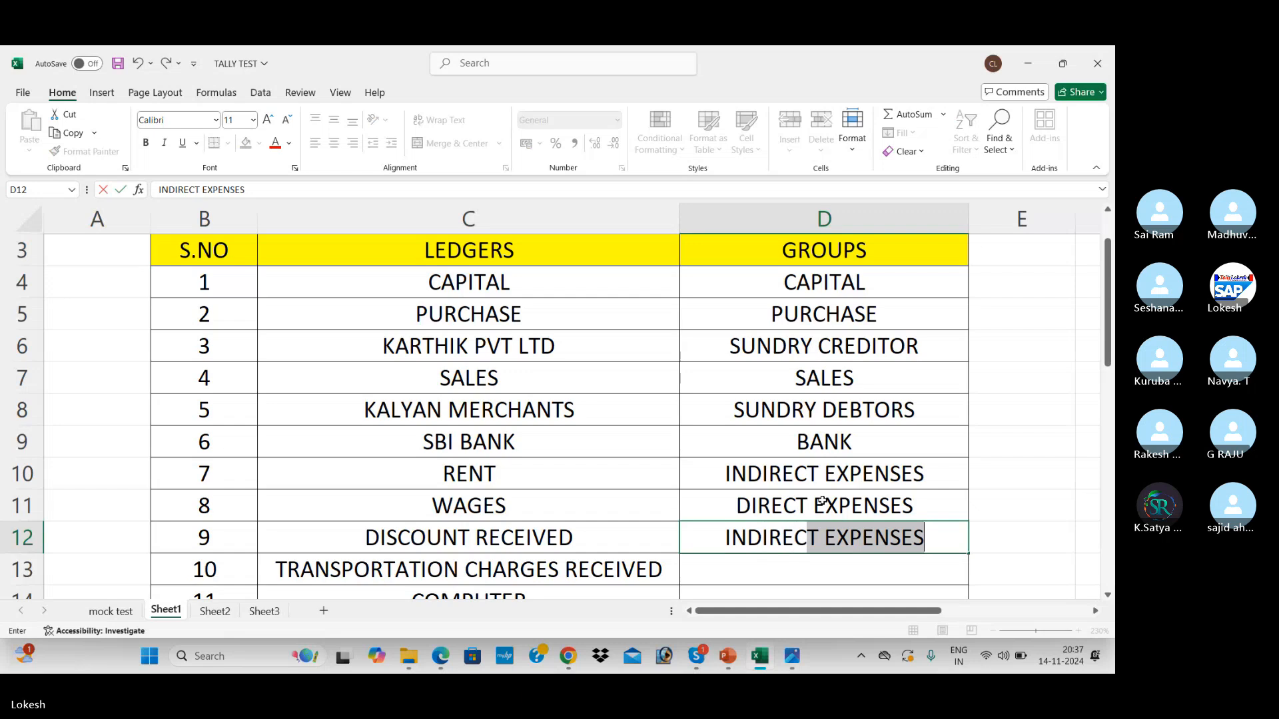
{"action": "type", "text": "COMES"}
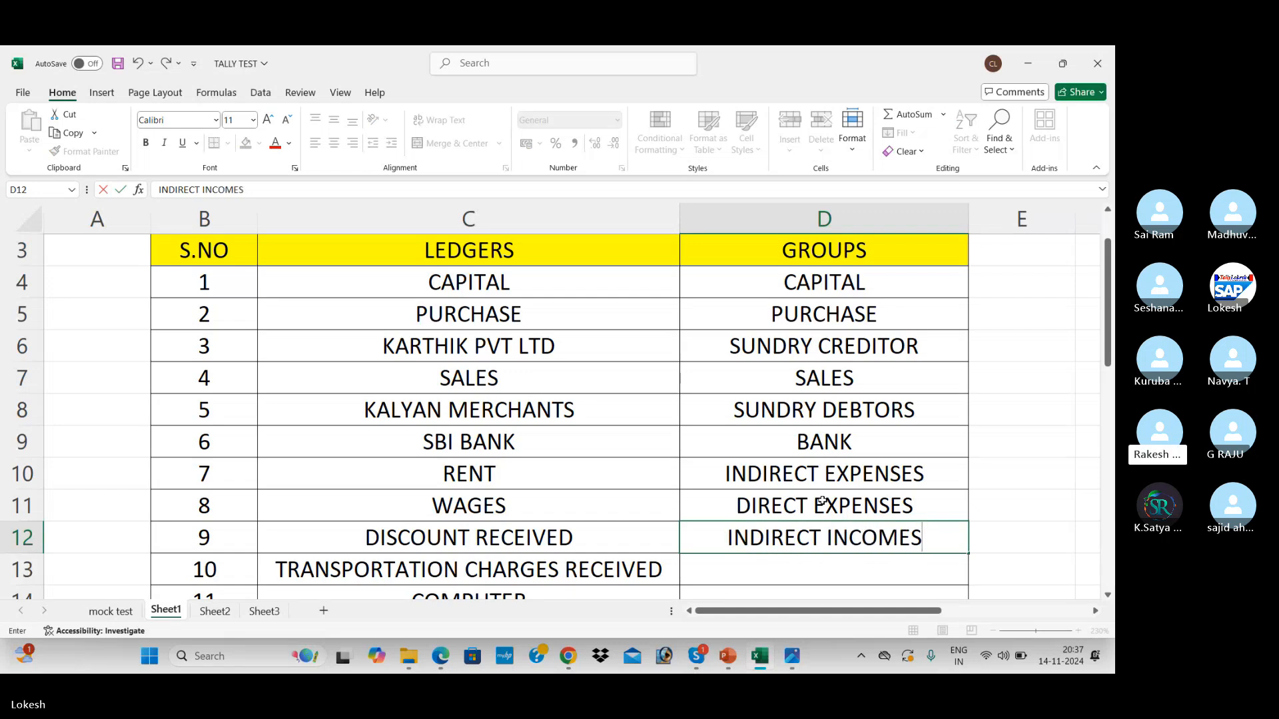
{"action": "key", "text": "Return"}
Step: Enter DIRECT INCOMES as the group for the TRANSPORTATION CHARGES RECEIVED ledger
{"action": "key", "text": "Return"}
{"action": "key", "text": "Return"}
{"action": "key", "text": "Return"}
{"action": "key", "text": "Return"}
{"action": "key", "text": "Up"}
{"action": "key", "text": "Up"}
{"action": "key", "text": "Up"}
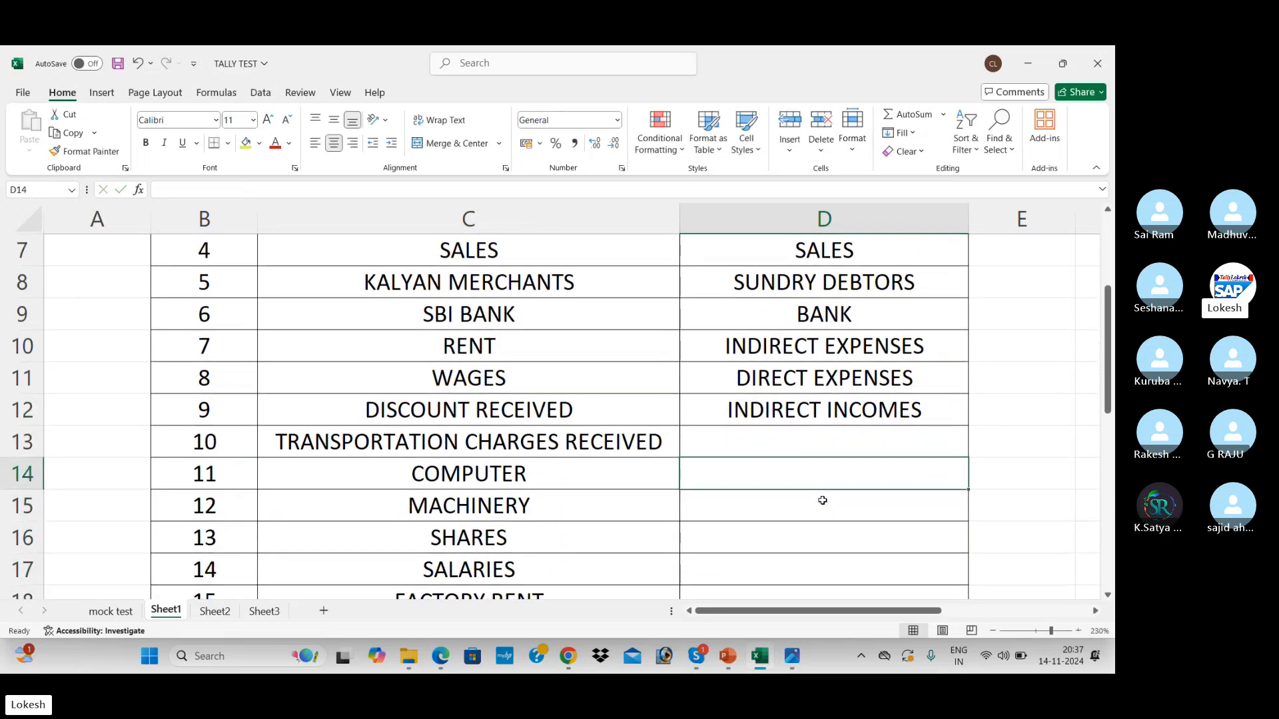
{"action": "key", "text": "Up"}
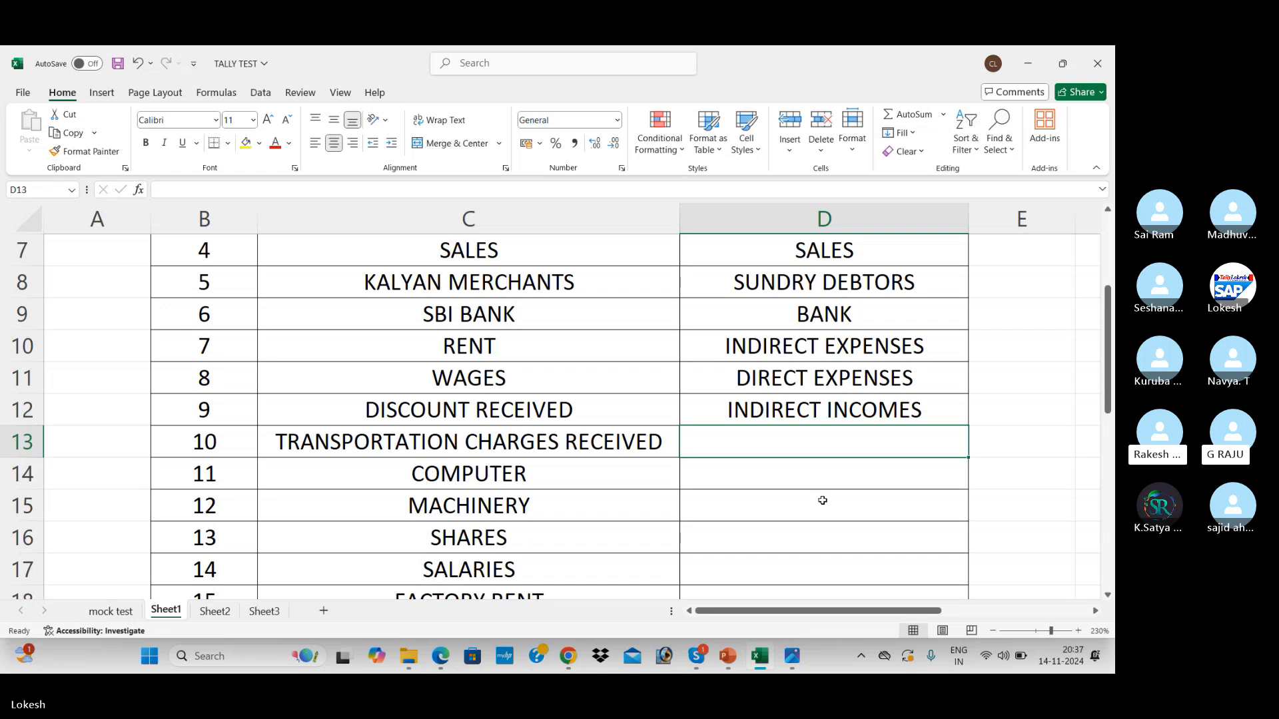
{"action": "type", "text": "DIR"}
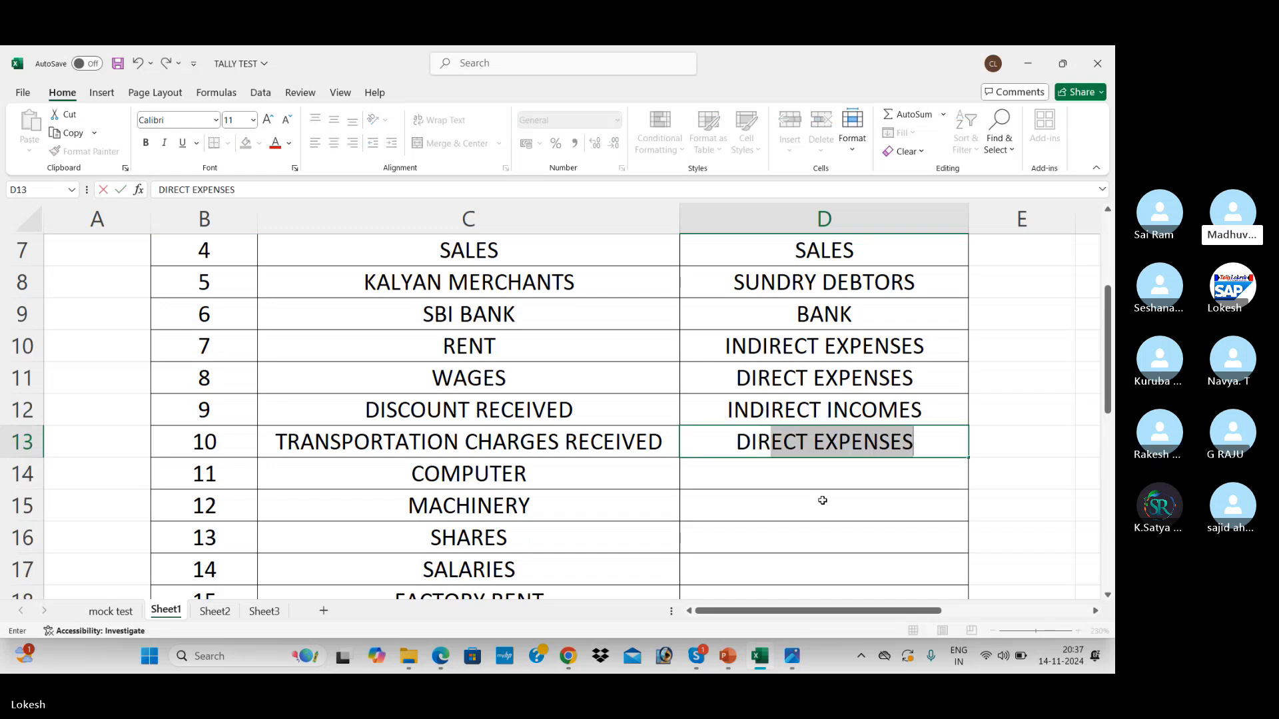
{"action": "type", "text": "ECT INCOMES"}
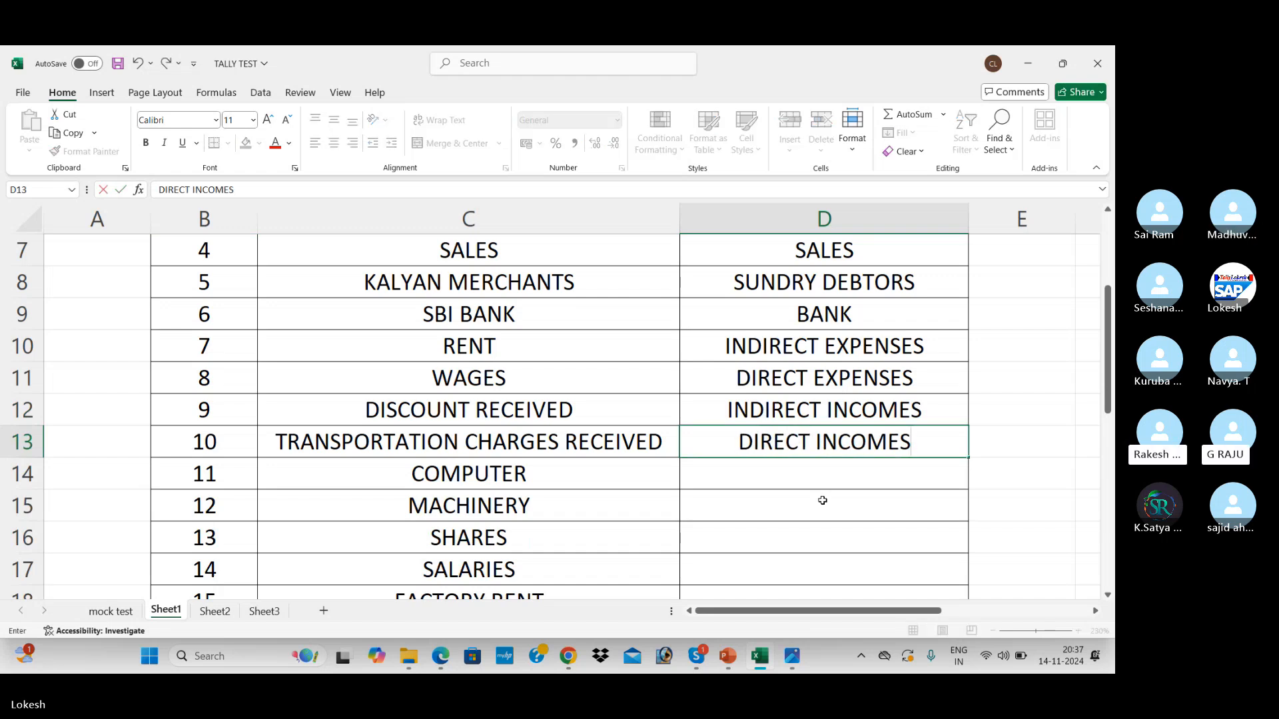
{"action": "key", "text": "Return"}
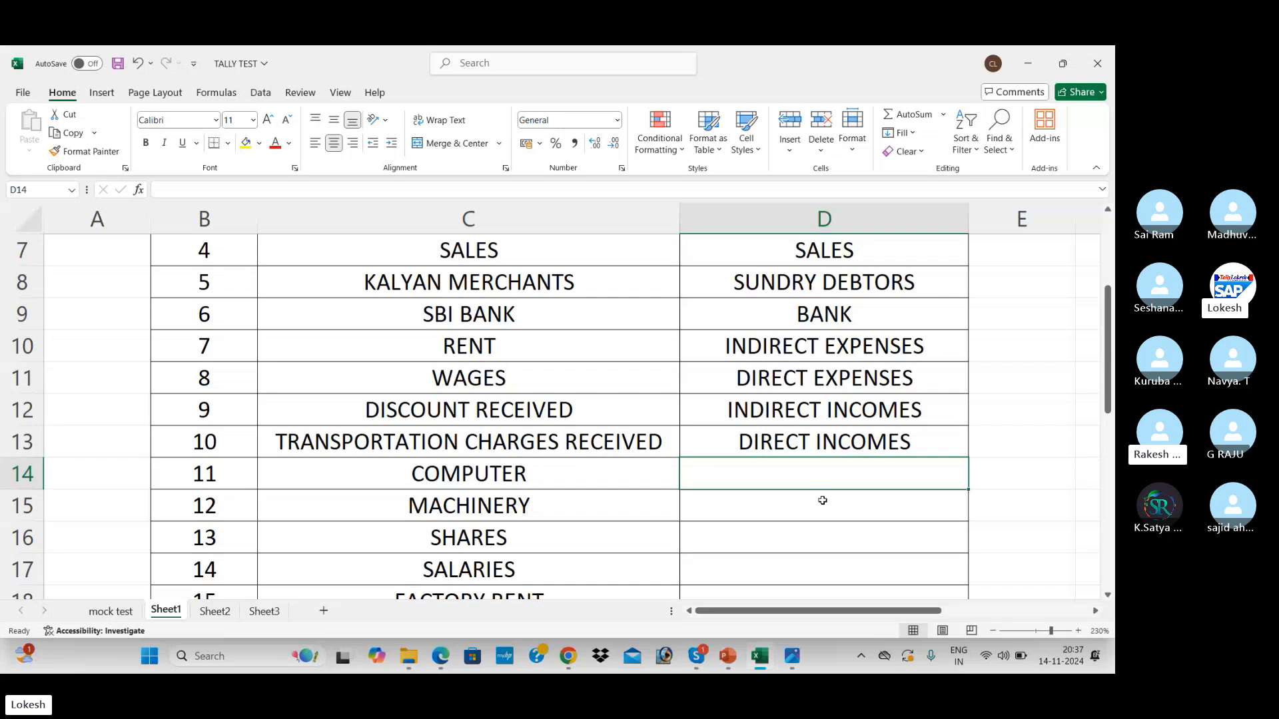
Step: Enter FIXED ASSET as the group for both the COMPUTER and MACHINERY ledgers
{"action": "key", "text": "Down"}
{"action": "key", "text": "Down"}
{"action": "key", "text": "Down"}
{"action": "key", "text": "Down"}
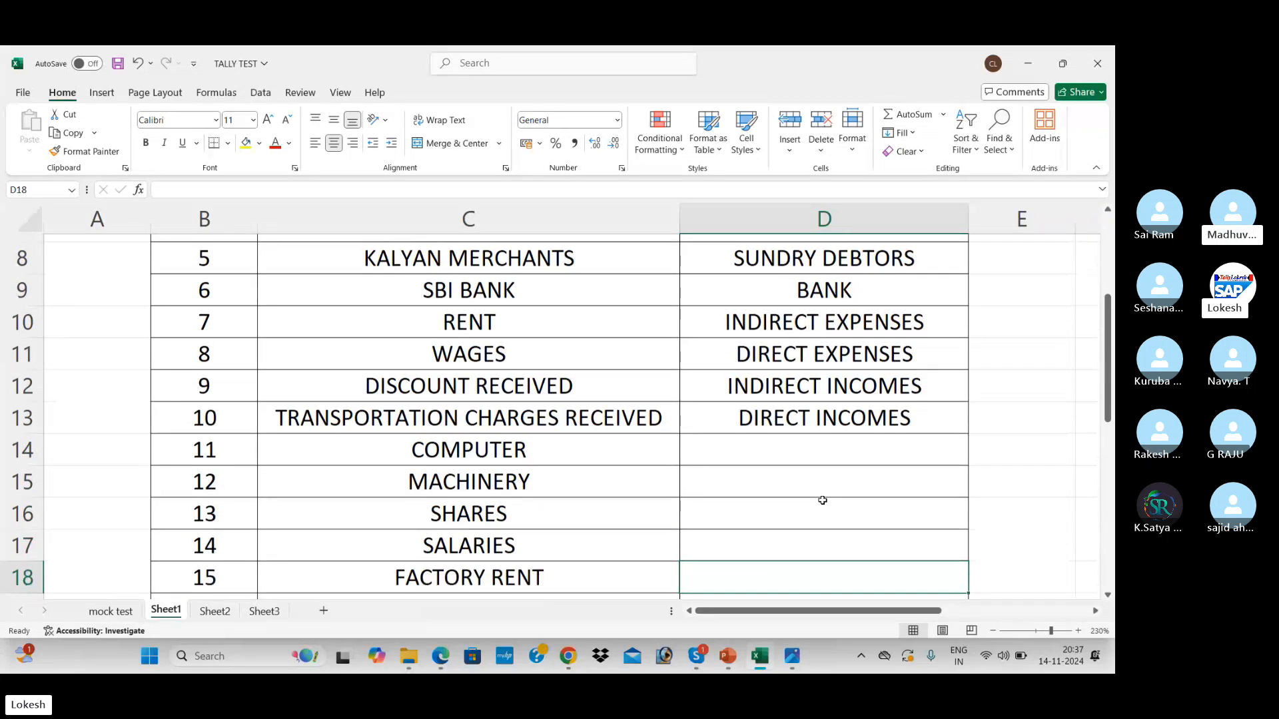
{"action": "key", "text": "Down"}
{"action": "key", "text": "Up"}
{"action": "key", "text": "Up"}
{"action": "key", "text": "Up"}
{"action": "key", "text": "Up"}
{"action": "key", "text": "Up"}
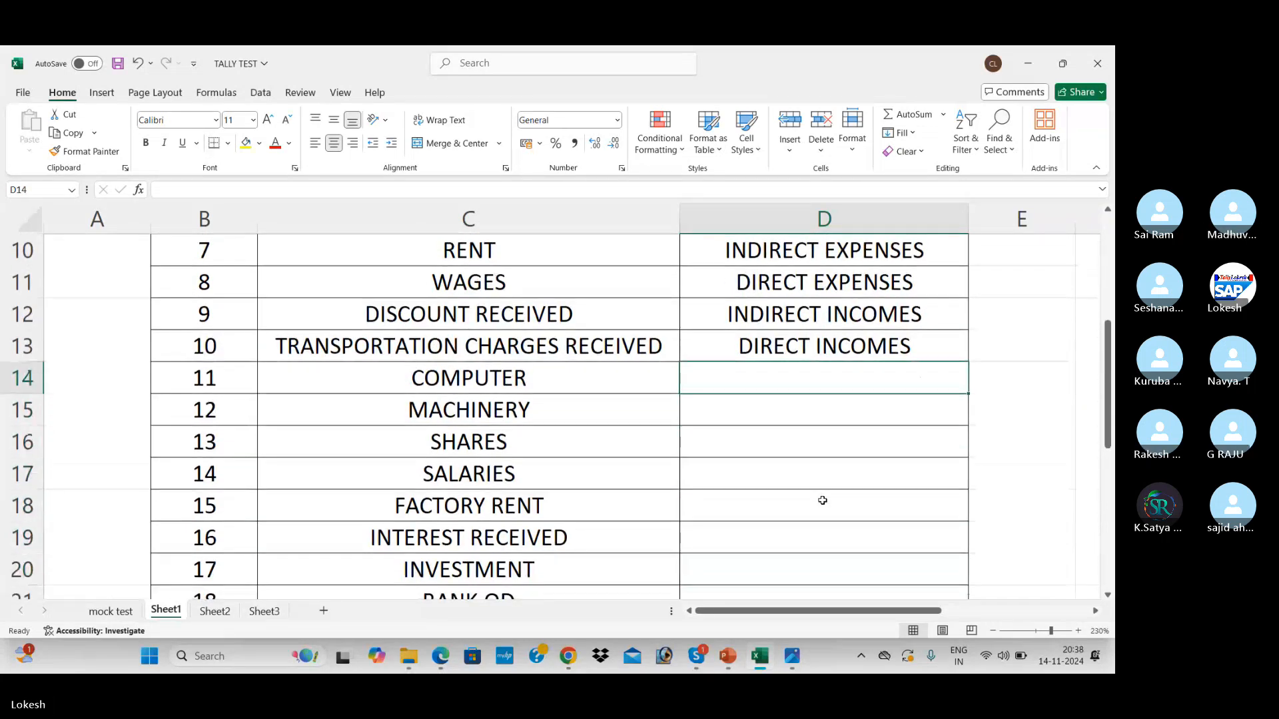
{"action": "type", "text": "FI"}
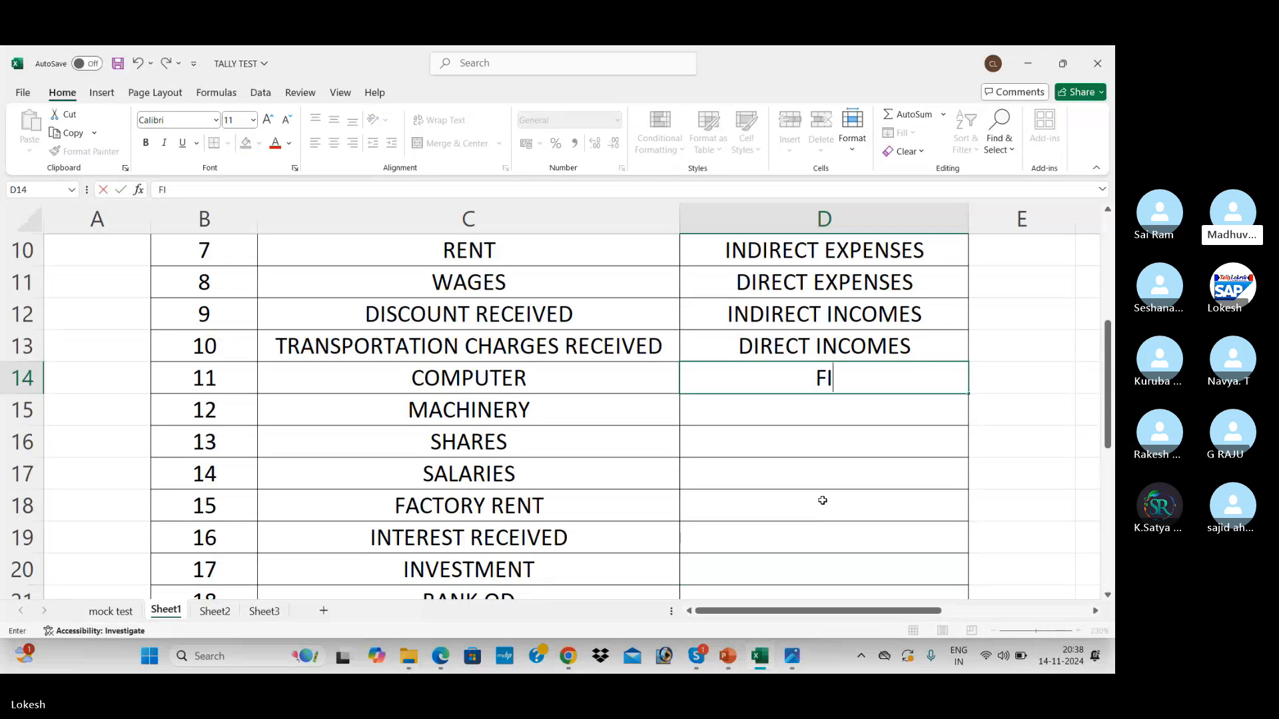
{"action": "type", "text": "XED "}
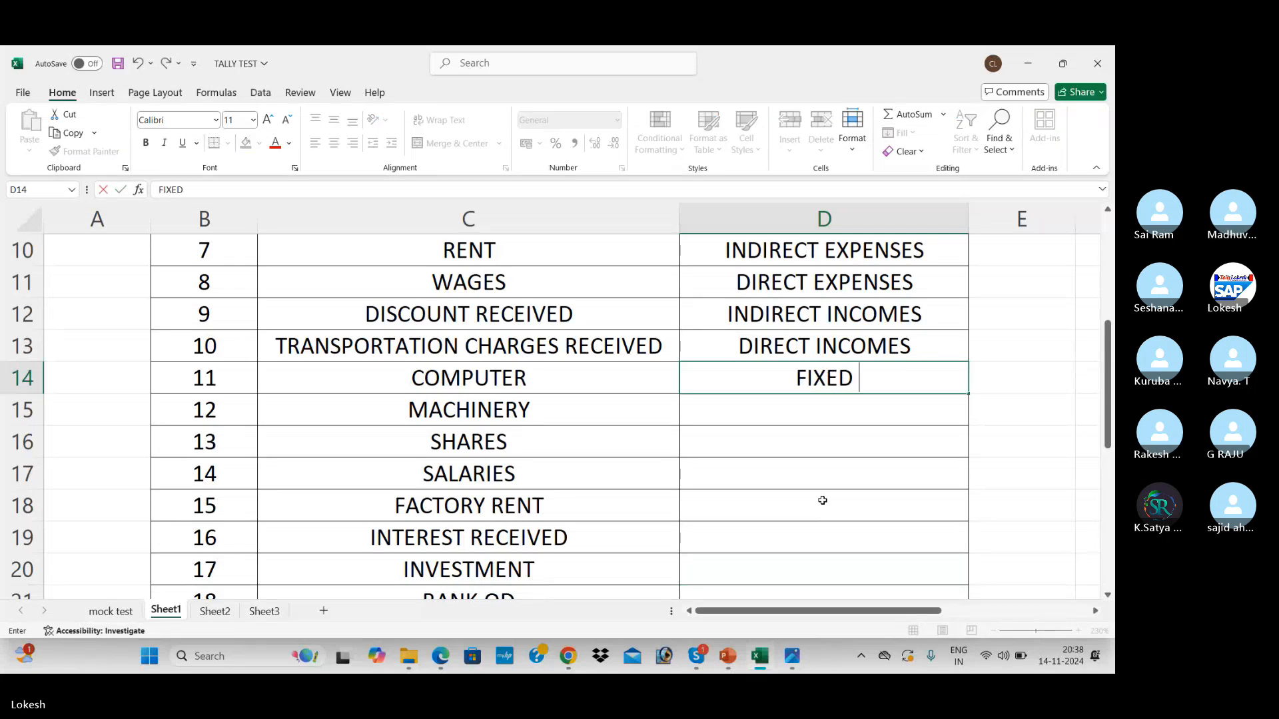
{"action": "type", "text": "ASSET"}
{"action": "key", "text": "Return"}
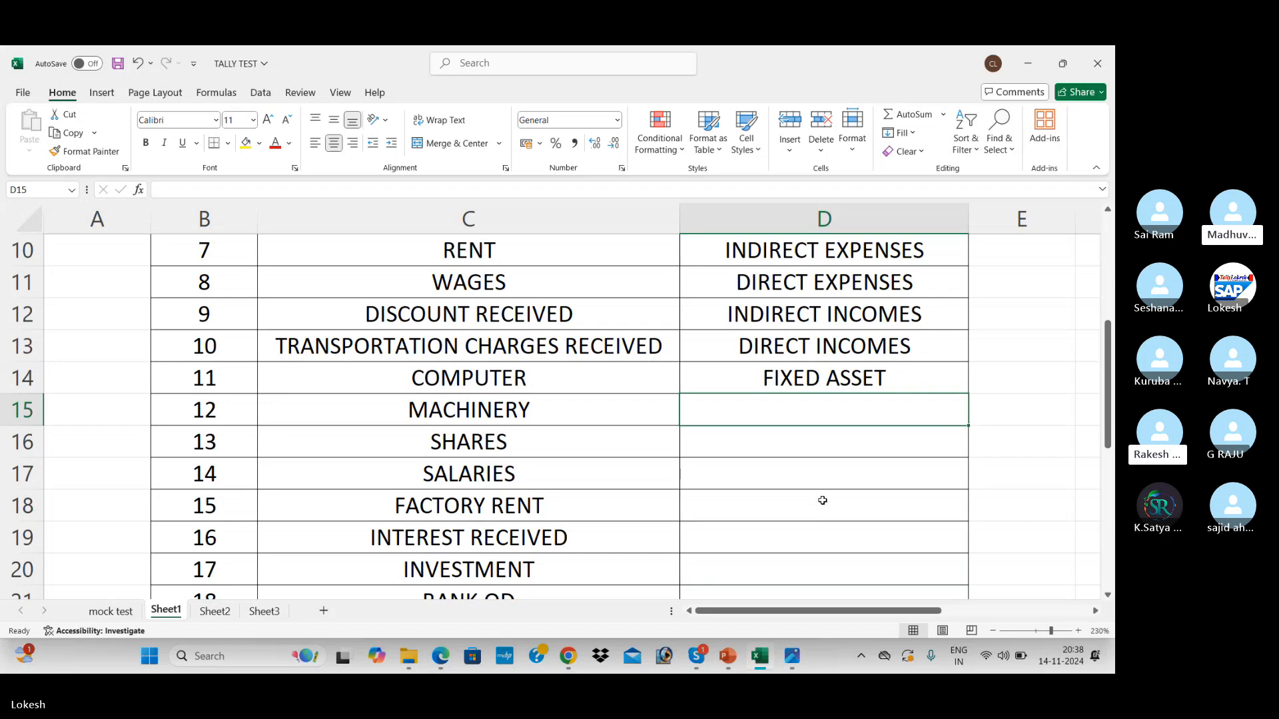
{"action": "type", "text": "FIXED ASSET"}
{"action": "key", "text": "Return"}
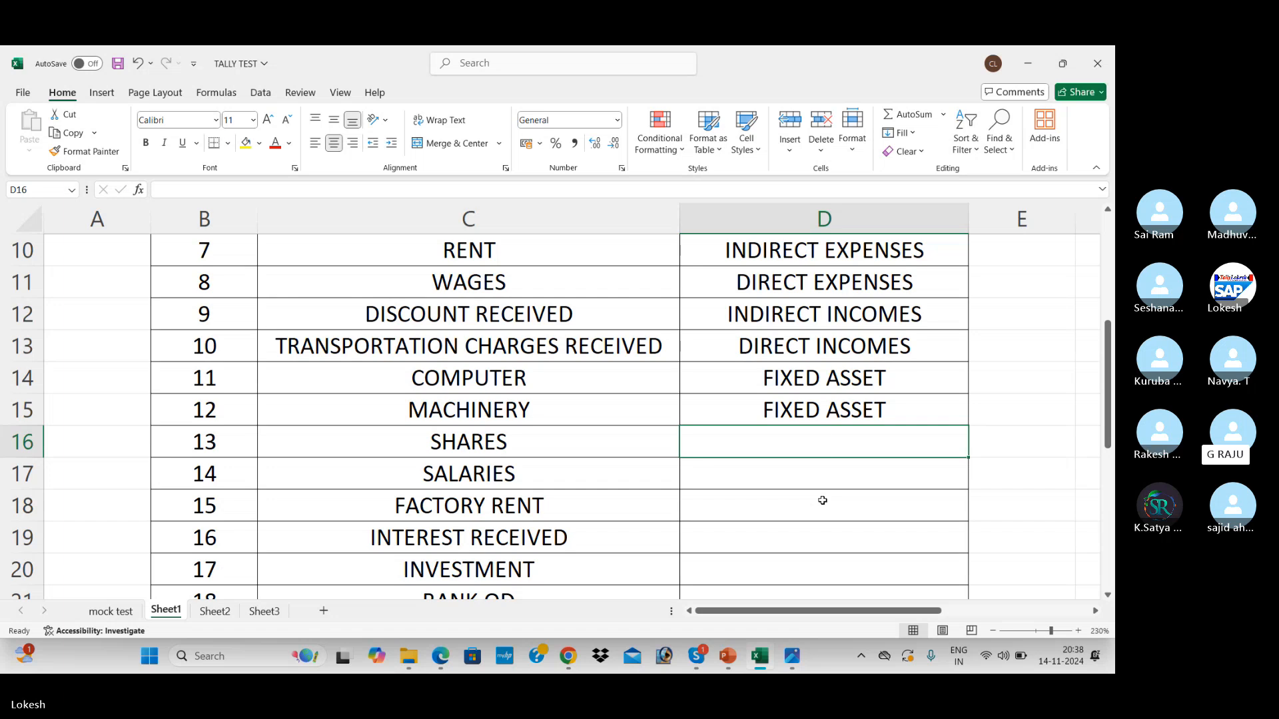
Step: Enter CURRENT ASSET as the group for SHARES and INDIRECT EXPENSES as the group for SALARIES
{"action": "type", "text": "CURRENT ASSET"}
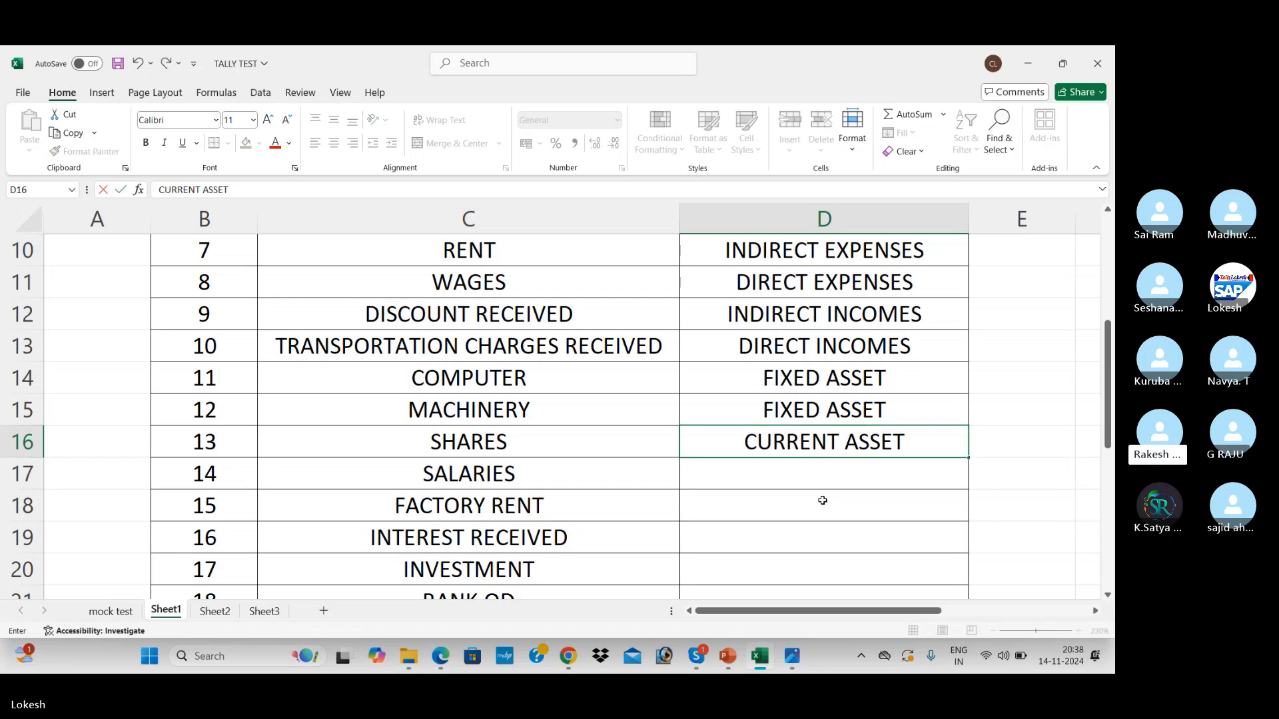
{"action": "key", "text": "Return"}
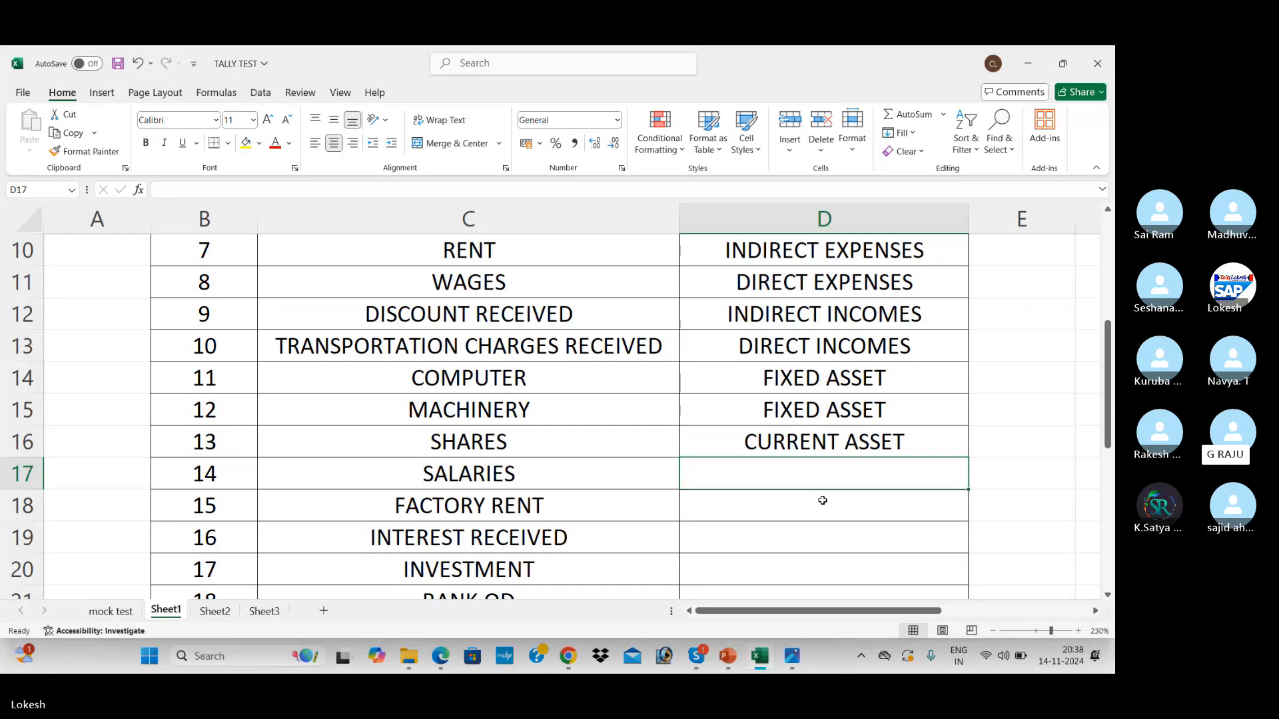
{"action": "type", "text": "INDIRECT E"}
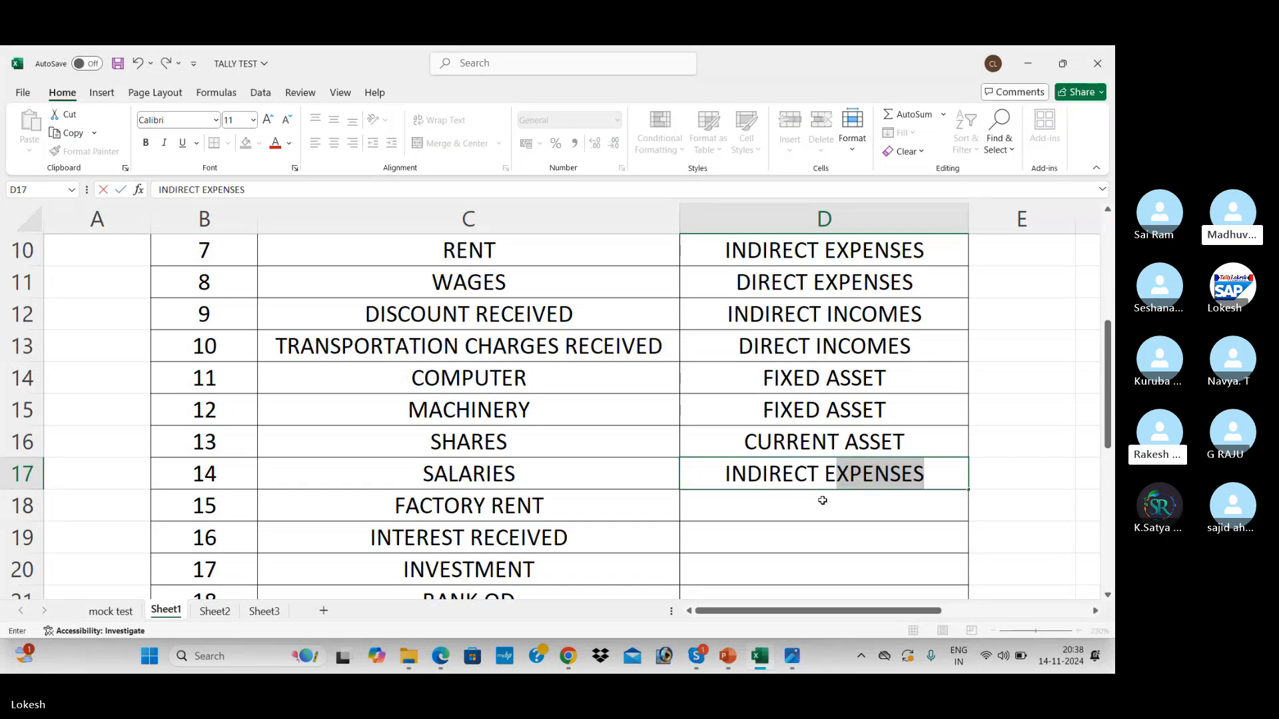
{"action": "type", "text": "X"}
{"action": "key", "text": "Return"}
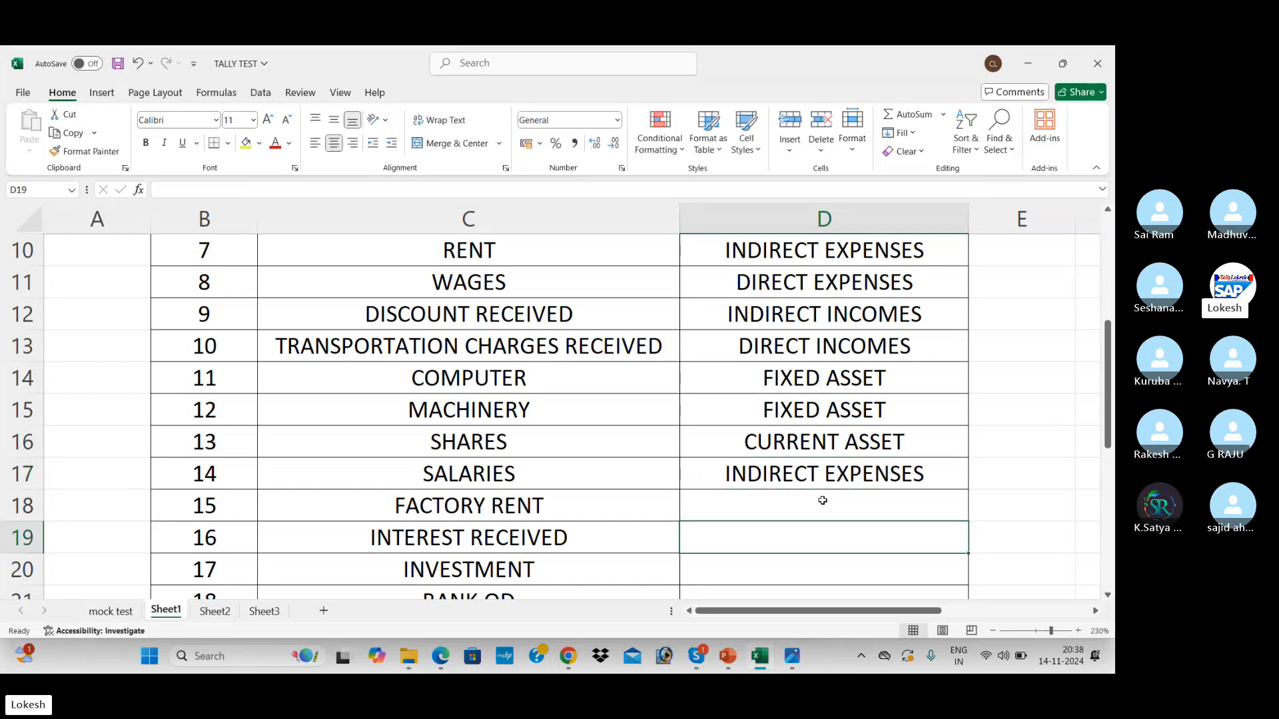
Step: Enter DIRECT EXPENSES as the group for FACTORY RENT and INDIRECT INCOMES for INTEREST RECEIVED
{"action": "scroll", "coordinate": [822, 500], "scroll_direction": "down", "scroll_amount": 2}
{"action": "key", "text": "Down"}
{"action": "key", "text": "Up"}
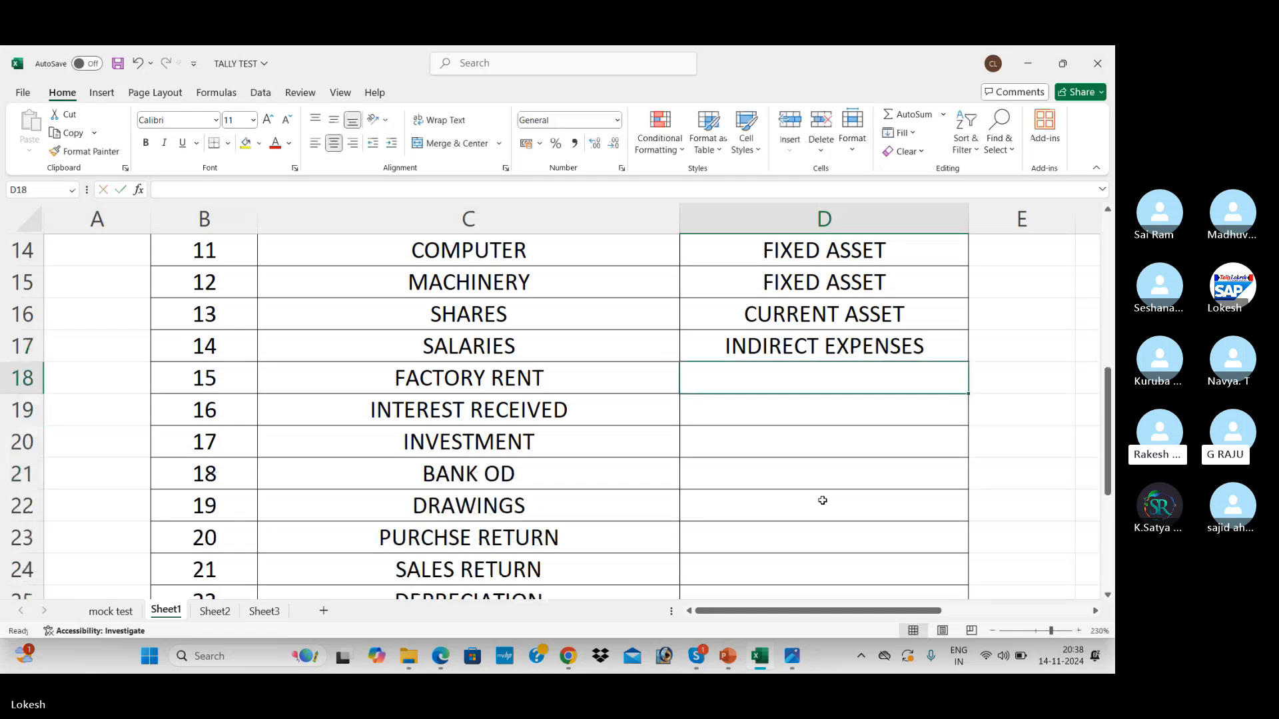
{"action": "type", "text": "DIRECT E"}
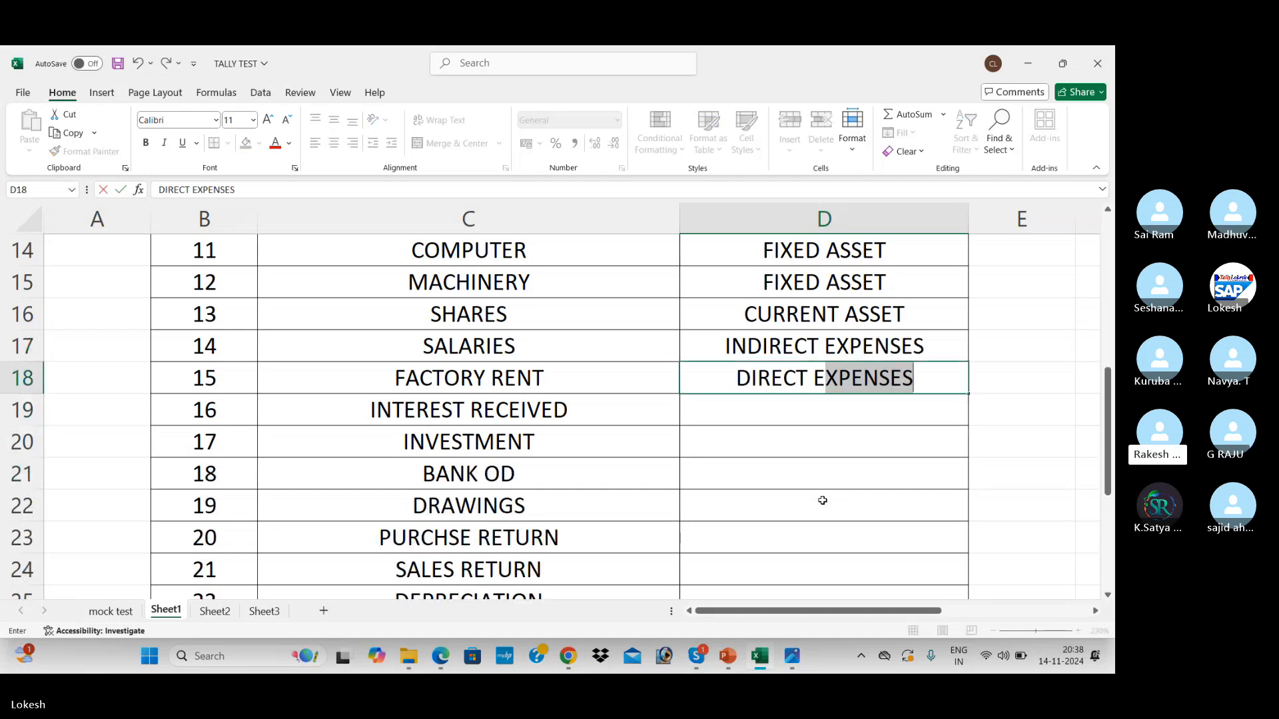
{"action": "key", "text": "Return"}
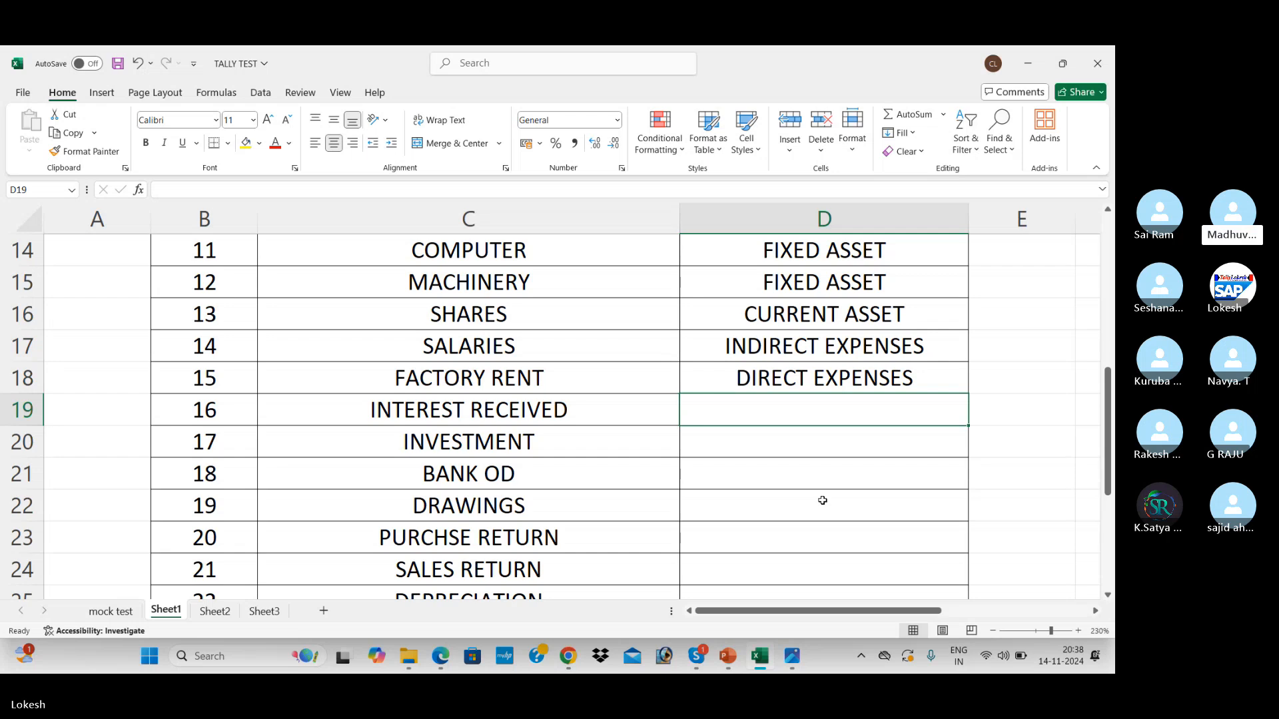
{"action": "type", "text": "INDIRECT I"}
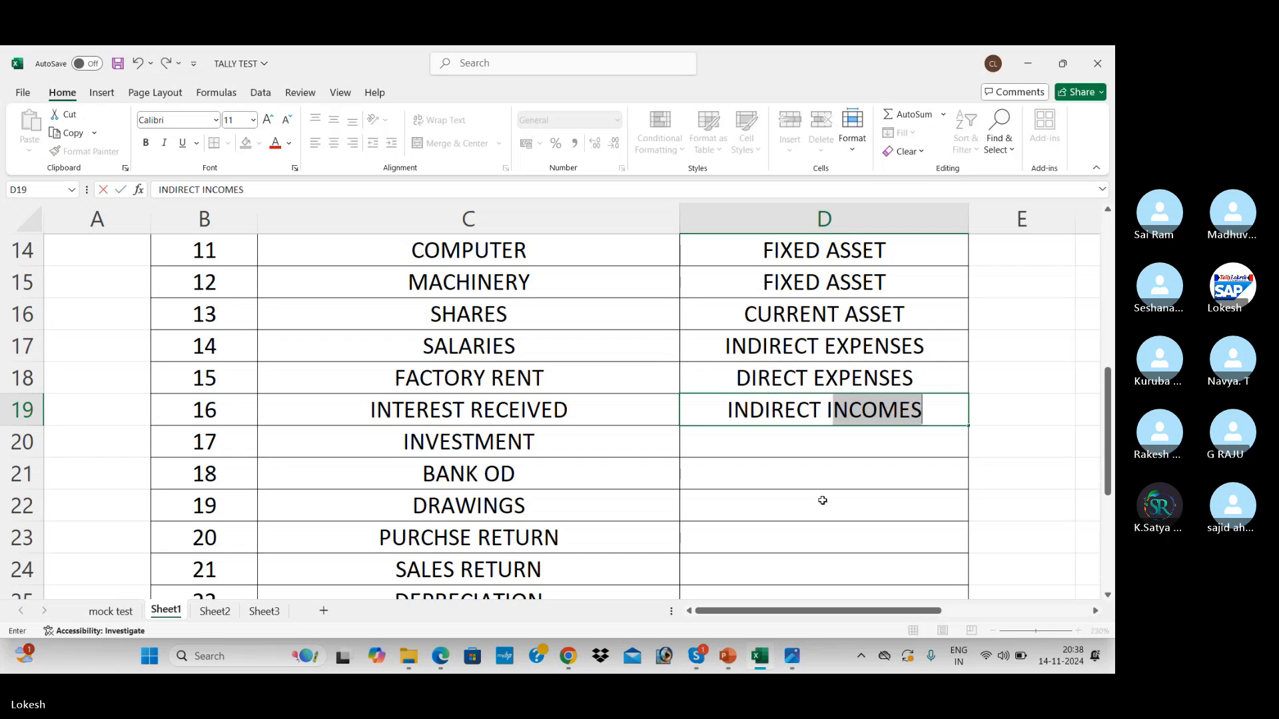
{"action": "key", "text": "Return"}
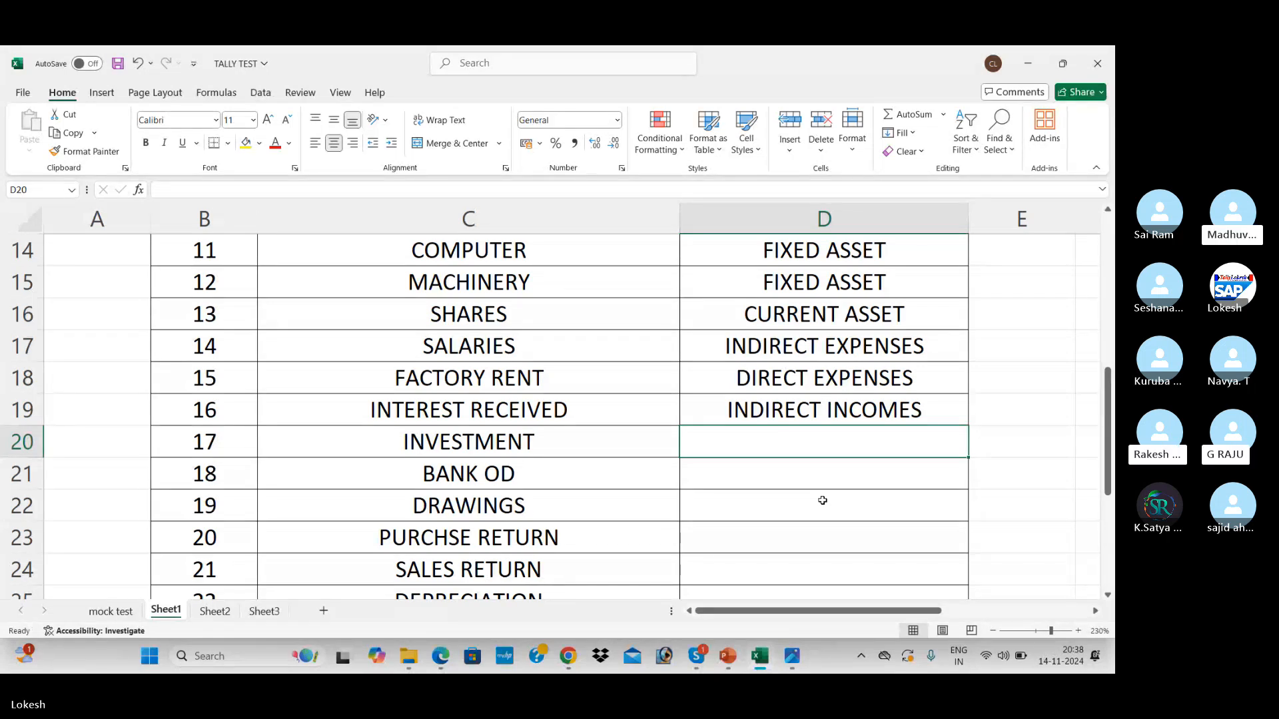
Step: Enter INVESTMENT as the group for the INVESTMENT ledger and BANK OD as the group for BANK OD
{"action": "type", "text": "INVESTMENT"}
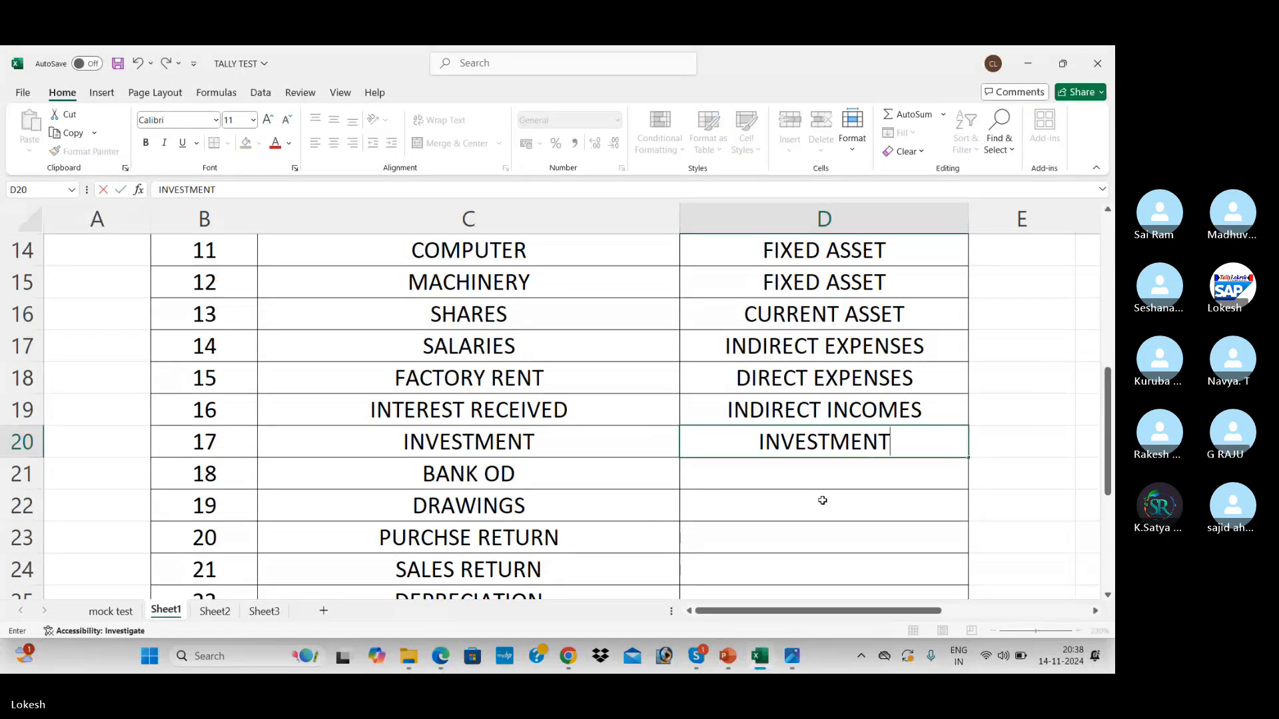
{"action": "key", "text": "Return"}
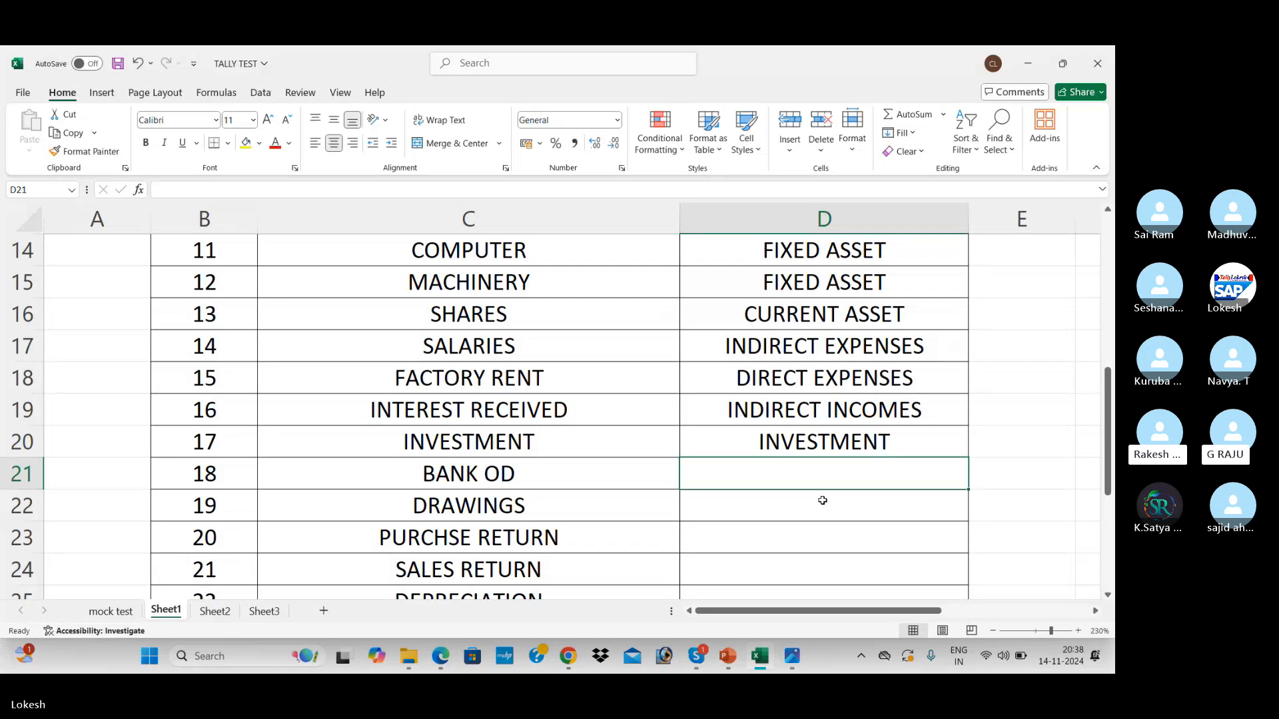
{"action": "type", "text": "BANK OD"}
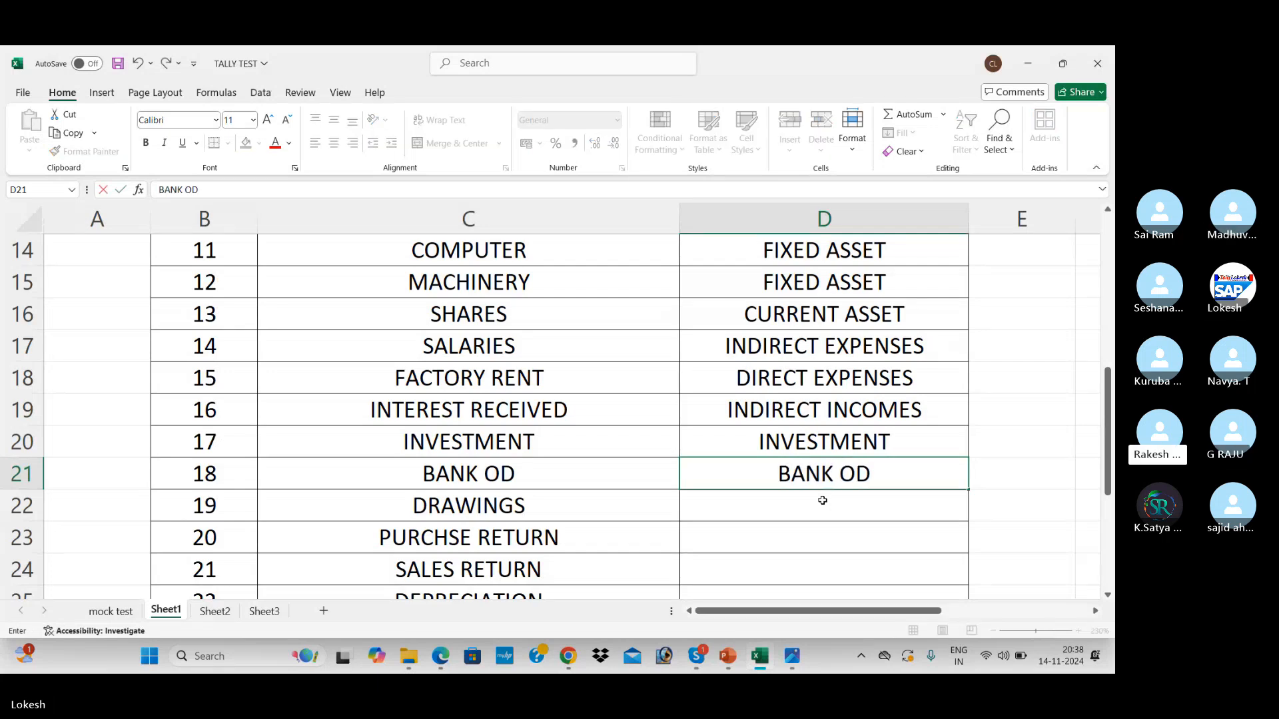
{"action": "key", "text": "Return"}
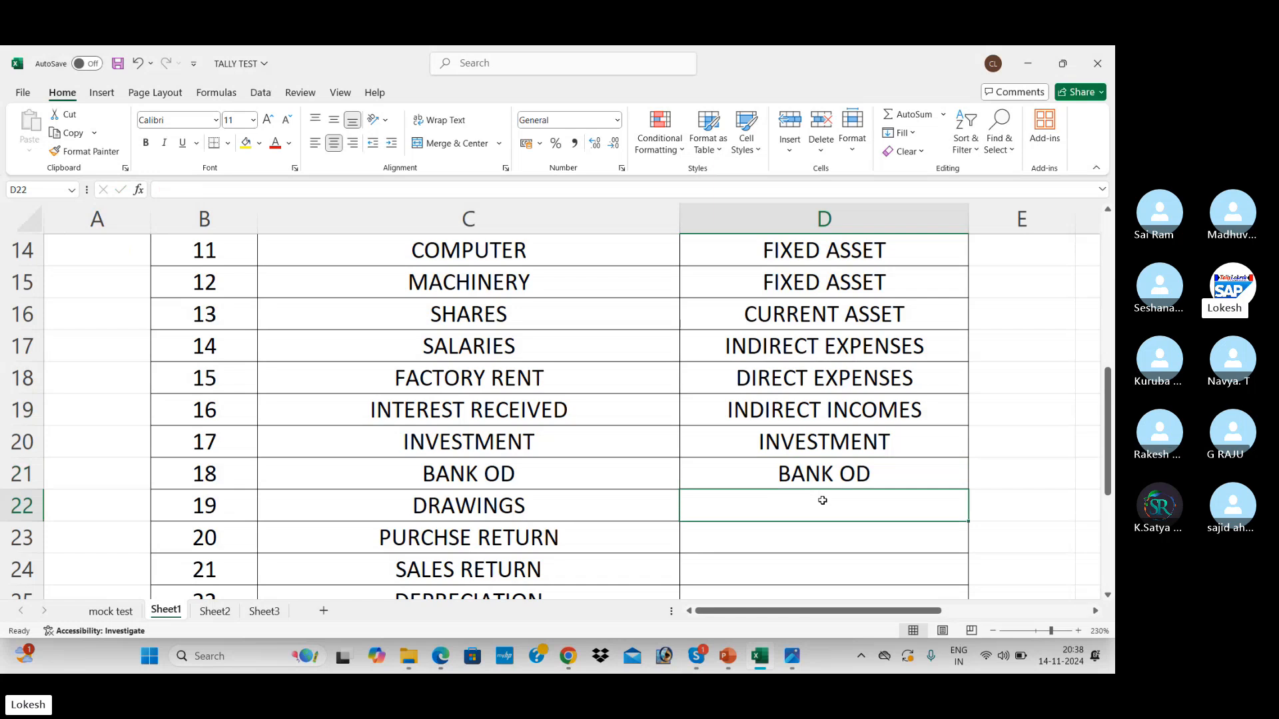
Step: Enter CAPITAL as the group for DRAWINGS and PURCHASE as the group for PURCHSE RETURN
{"action": "key", "text": "Down"}
{"action": "key", "text": "Down"}
{"action": "key", "text": "Down"}
{"action": "key", "text": "Down"}
{"action": "key", "text": "Down"}
{"action": "key", "text": "Up"}
{"action": "key", "text": "Up"}
{"action": "key", "text": "Up"}
{"action": "key", "text": "Up"}
{"action": "key", "text": "Up"}
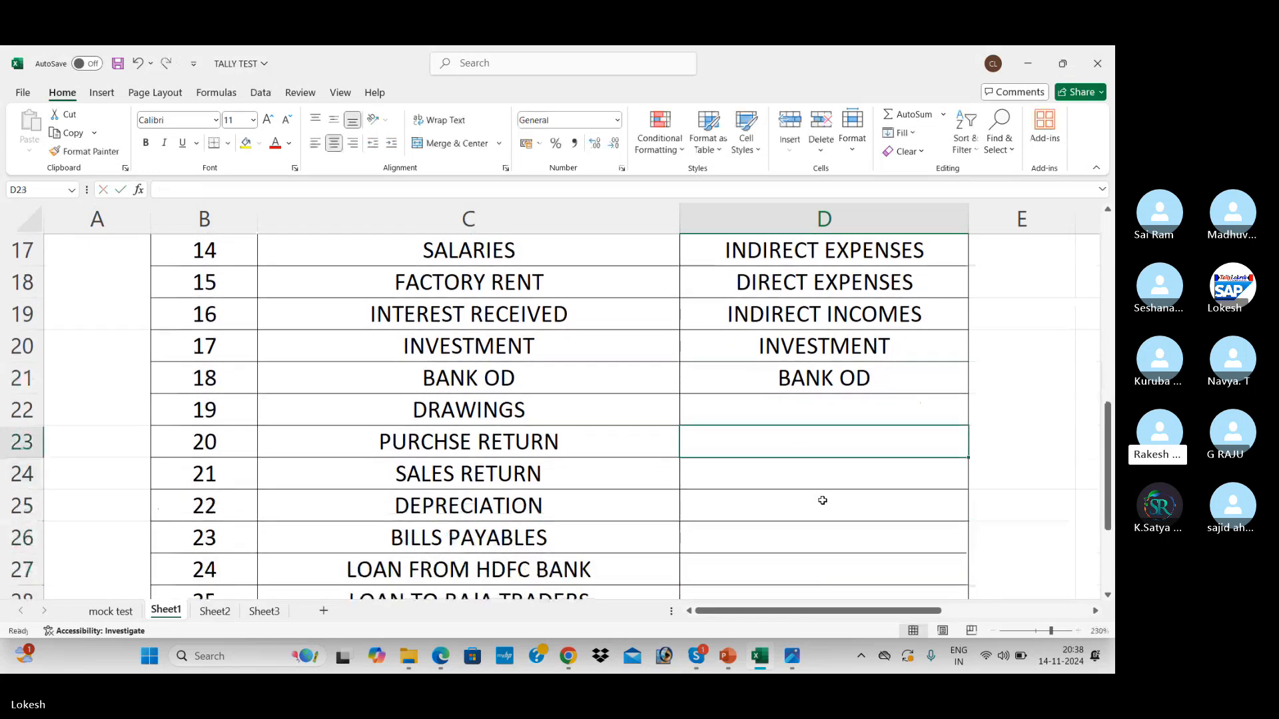
{"action": "type", "text": "CAPITAL"}
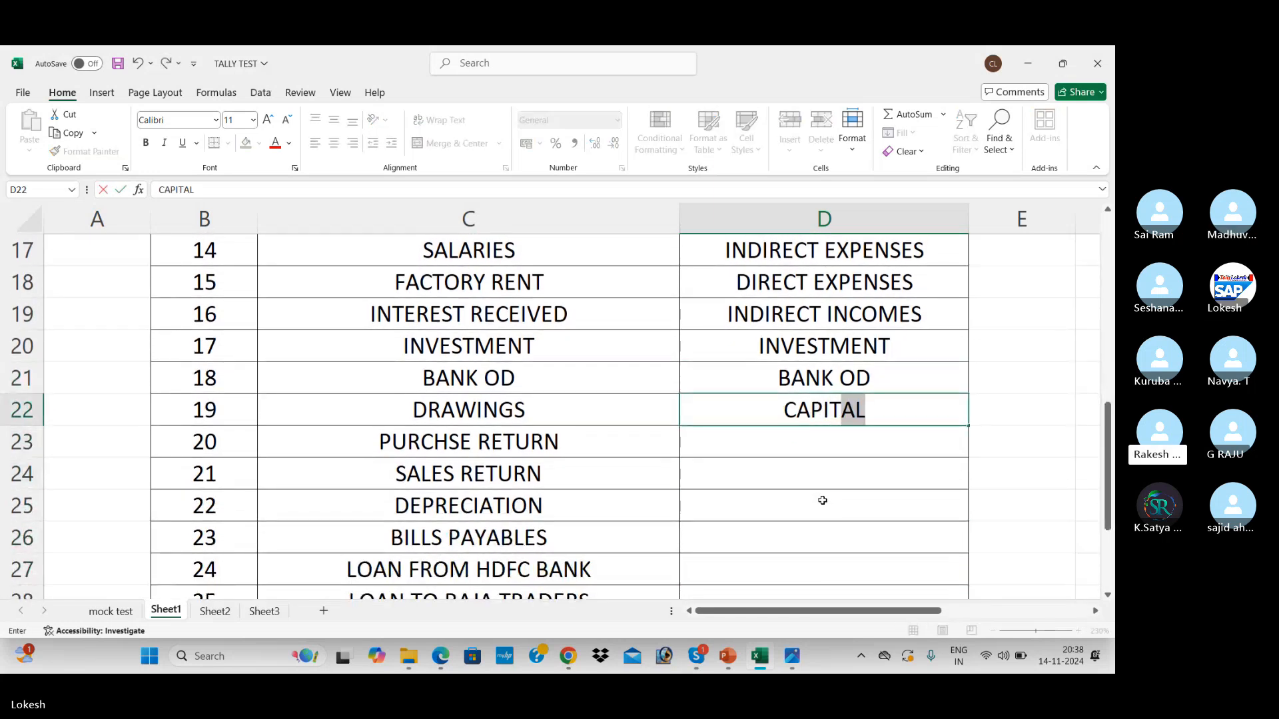
{"action": "key", "text": "Return"}
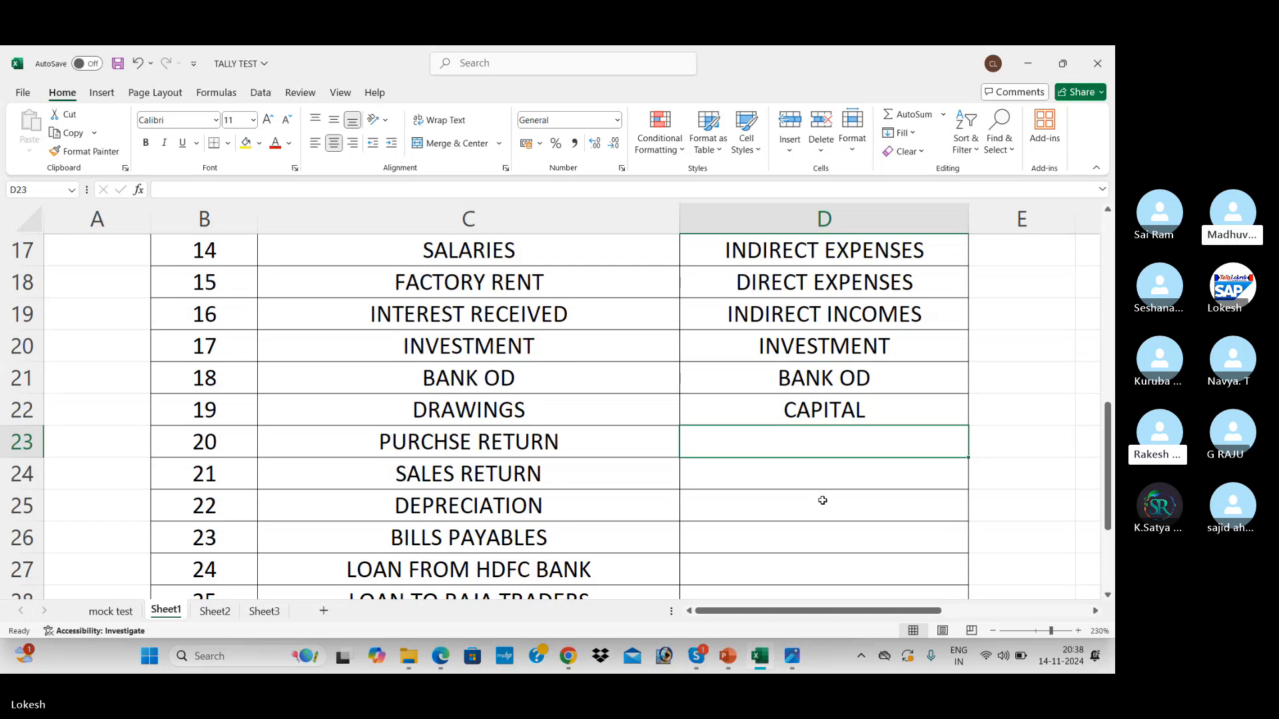
{"action": "type", "text": "P"}
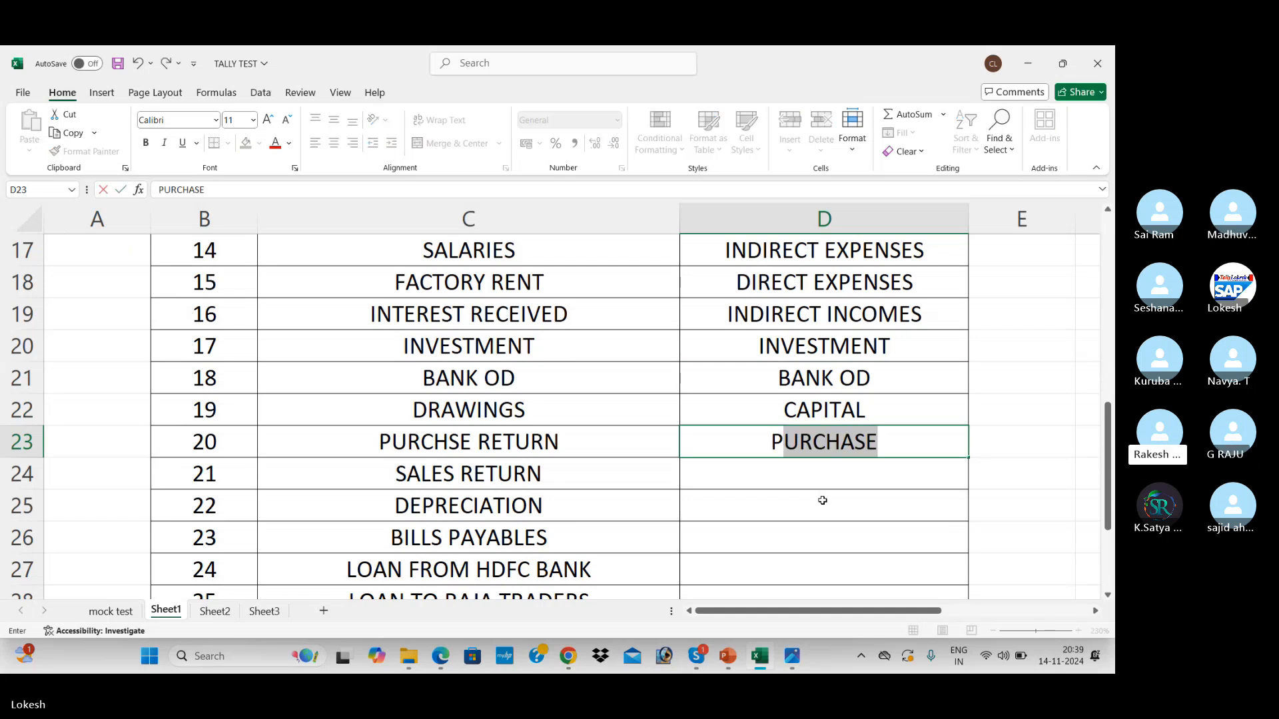
{"action": "key", "text": "Return"}
Step: Finish the PURCHSE RETURN entry and enter SALES as the group for the SALES RETURN ledger
{"action": "key", "text": "Return"}
{"action": "key", "text": "Return"}
{"action": "key", "text": "Return"}
{"action": "key", "text": "Return"}
{"action": "key", "text": "Return"}
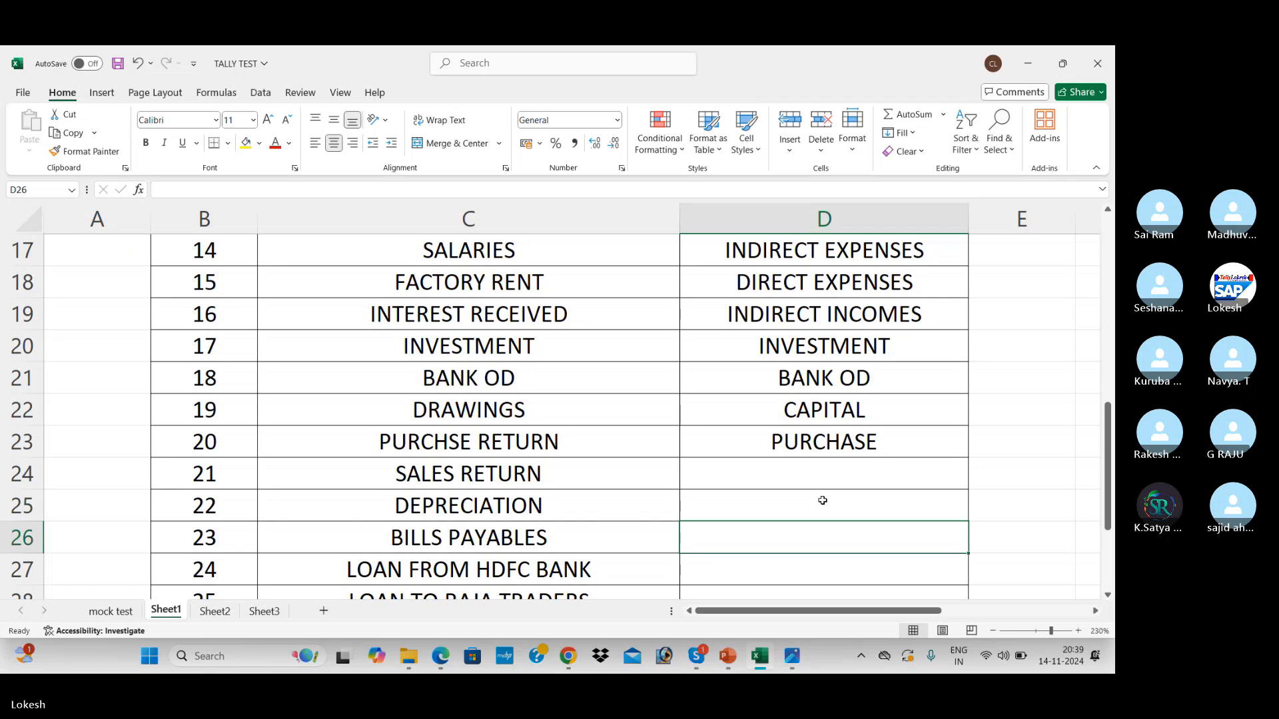
{"action": "key", "text": "Up"}
{"action": "key", "text": "Up"}
{"action": "key", "text": "Up"}
{"action": "key", "text": "Up"}
{"action": "key", "text": "Up"}
{"action": "type", "text": "S"}
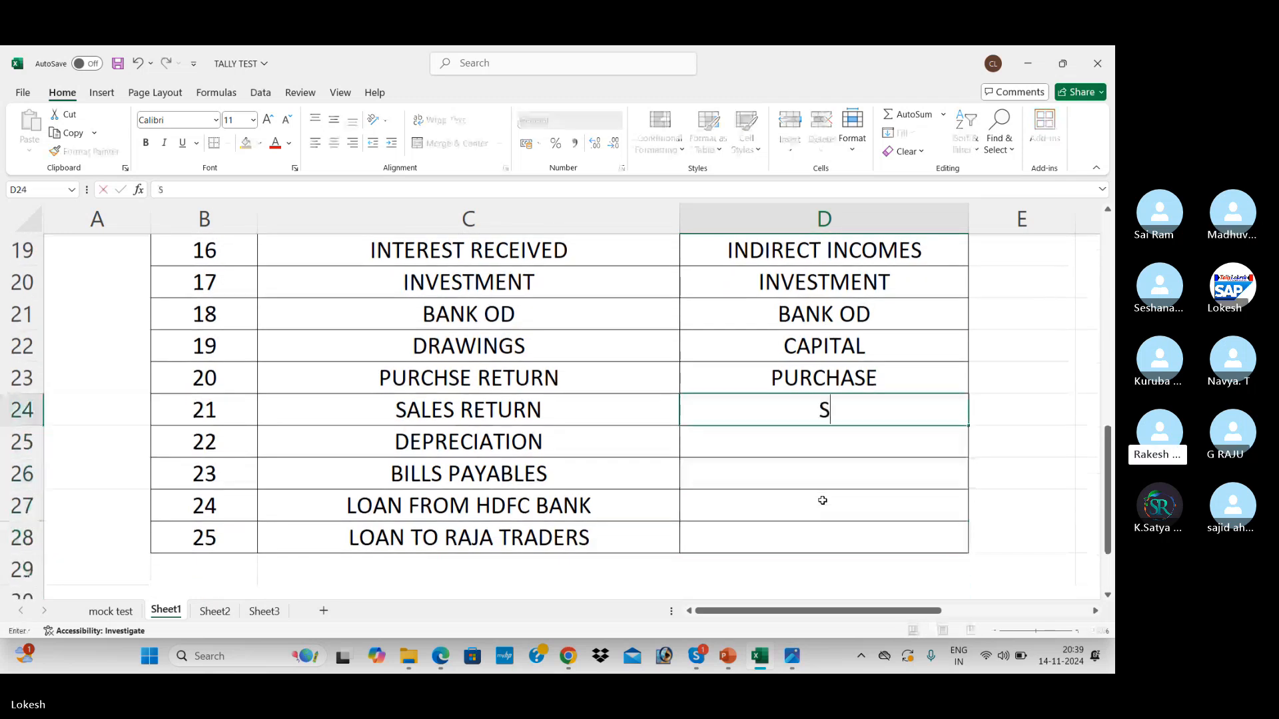
{"action": "key", "text": "Return"}
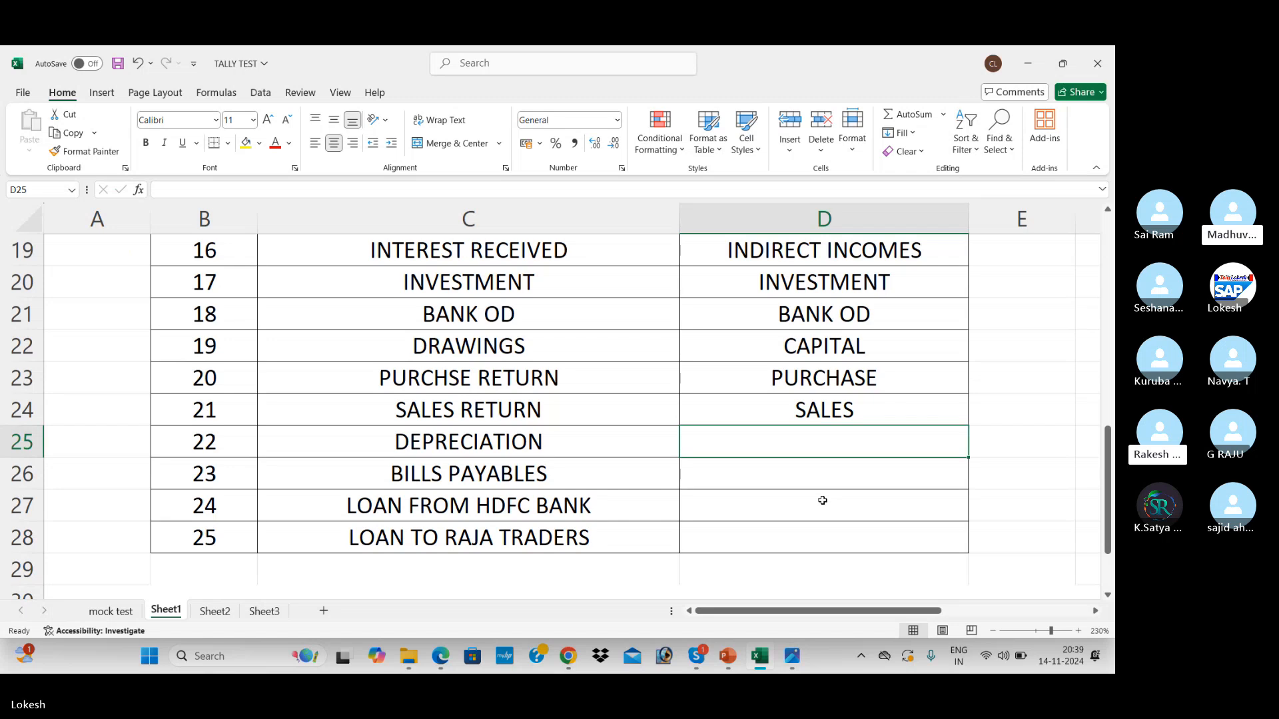
Step: Enter INDIRECT EXPENSES as the group for DEPRECIATION and CURRENT LIABILITIES as the group for BILLS PAYABLES
{"action": "type", "text": "INDIRECT EXPENSES"}
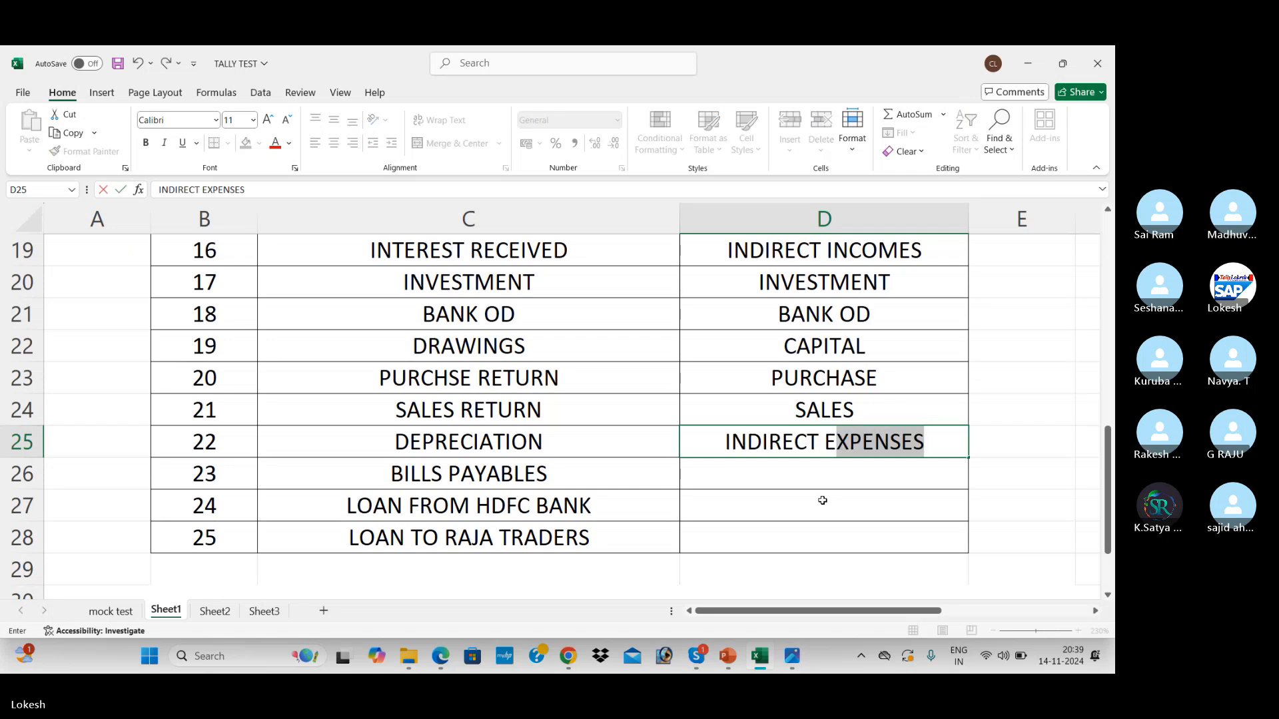
{"action": "key", "text": "Return"}
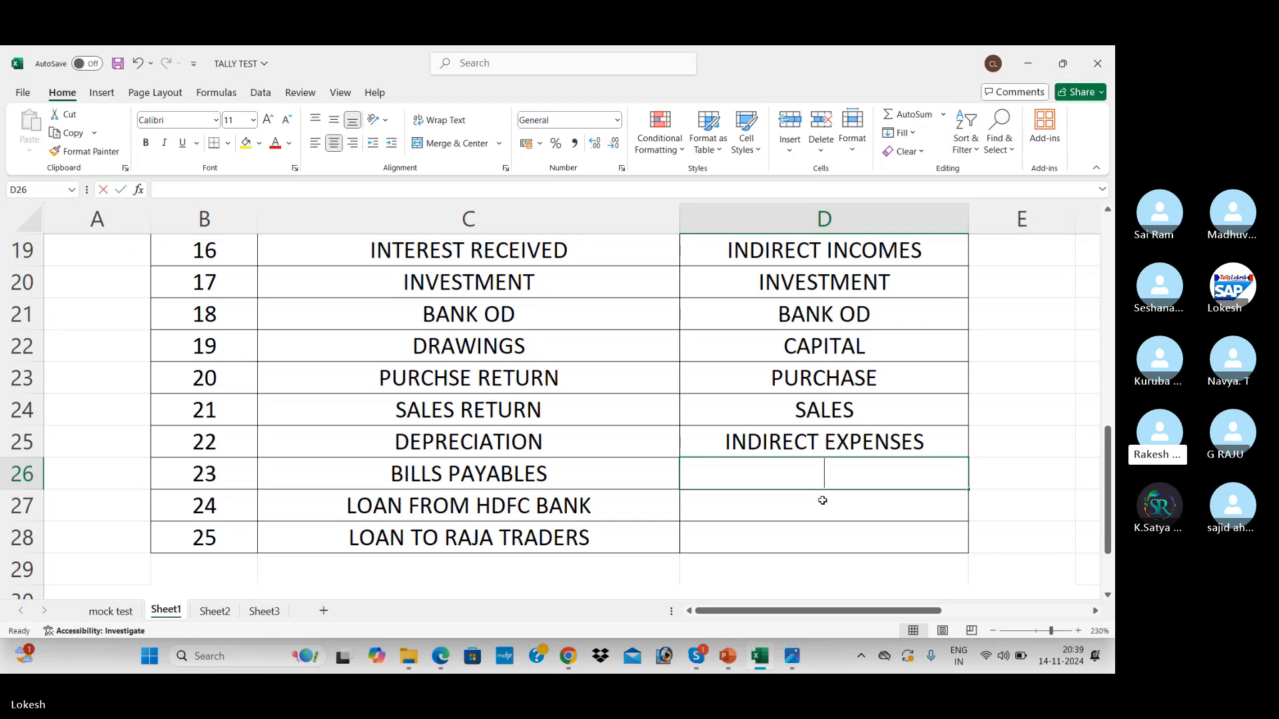
{"action": "type", "text": "CURRENT "}
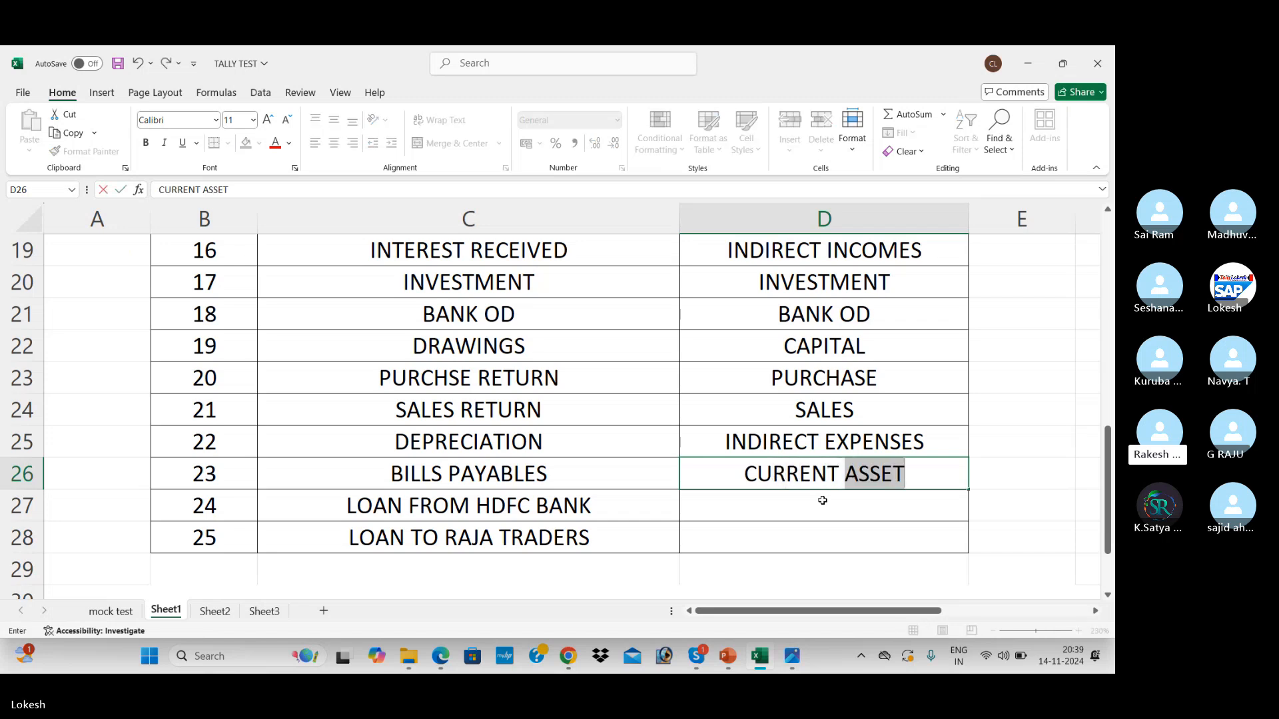
{"action": "type", "text": "LIABILITI"}
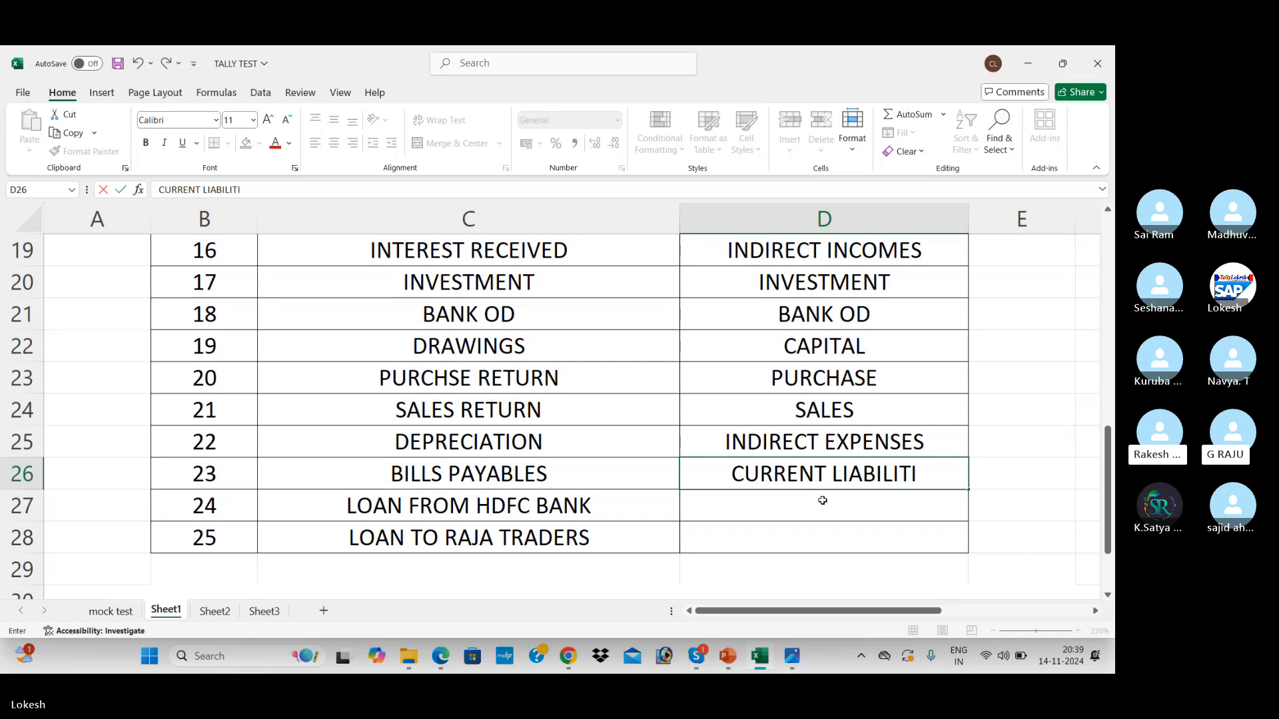
{"action": "type", "text": "ES"}
{"action": "key", "text": "Return"}
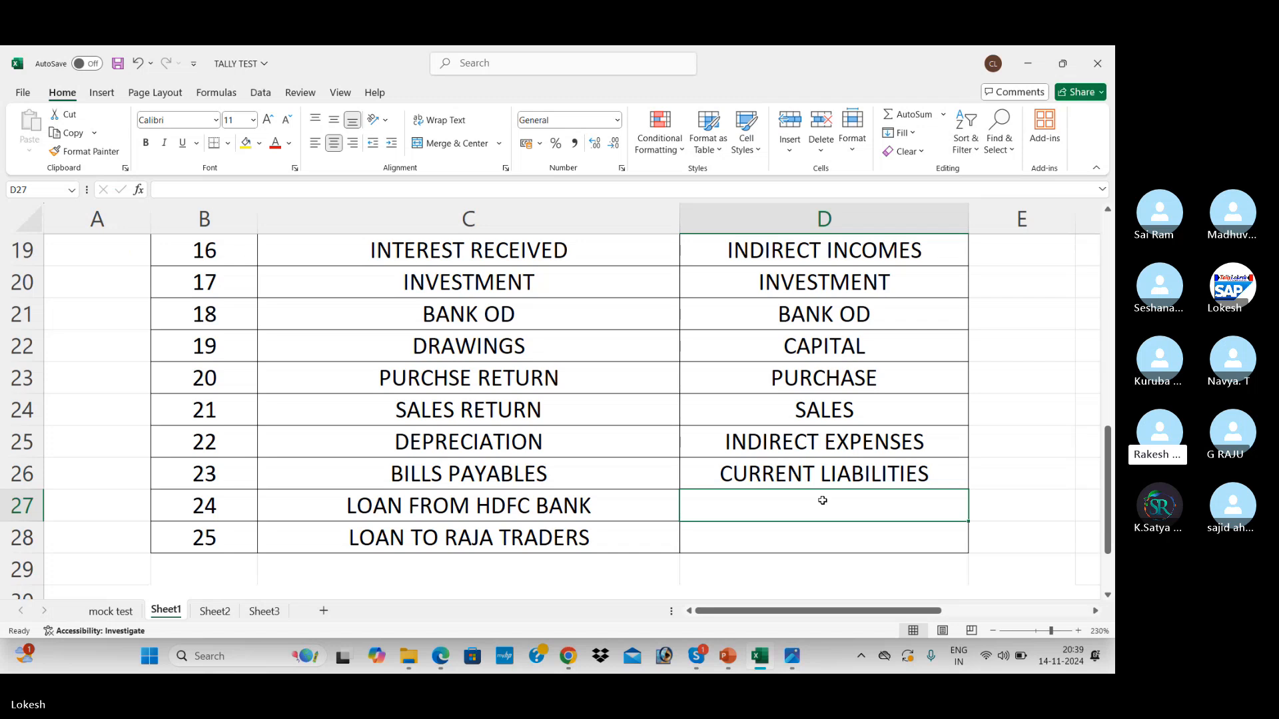
Step: Enter LOANS & LIABILITIES as the group for the LOAN FROM HDFC BANK ledger
{"action": "type", "text": "LOANS"}
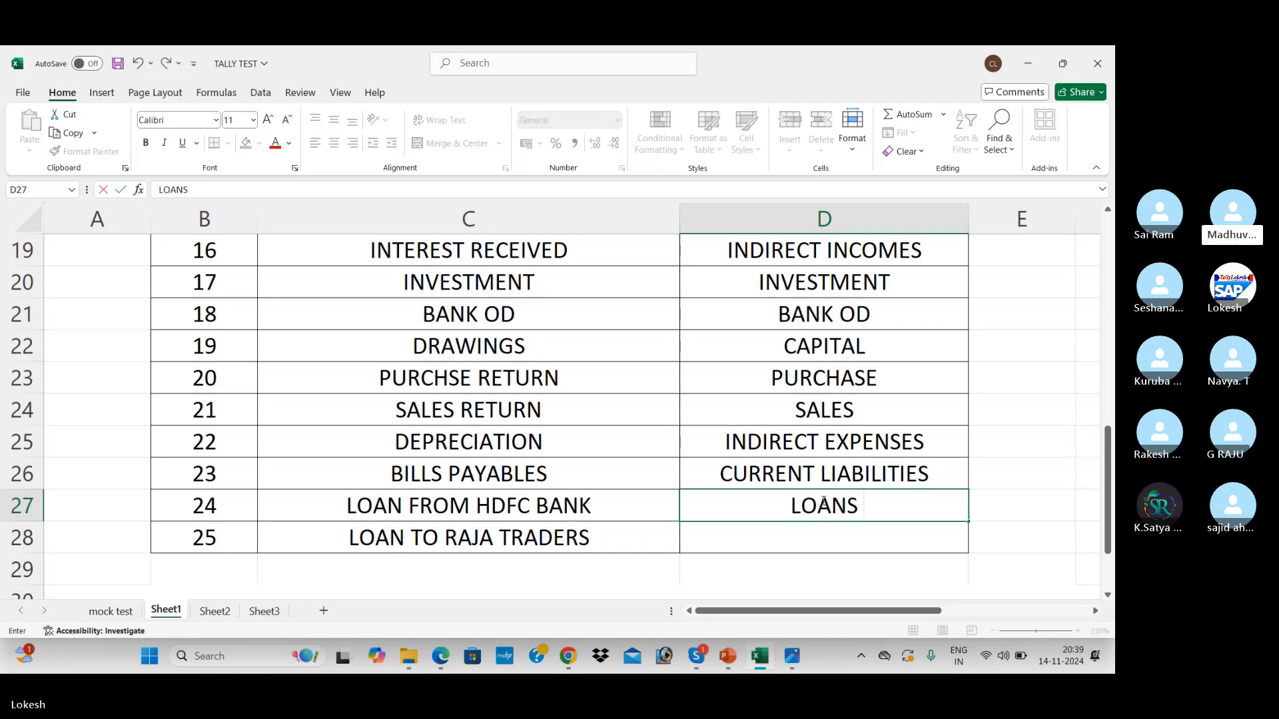
{"action": "type", "text": " &"}
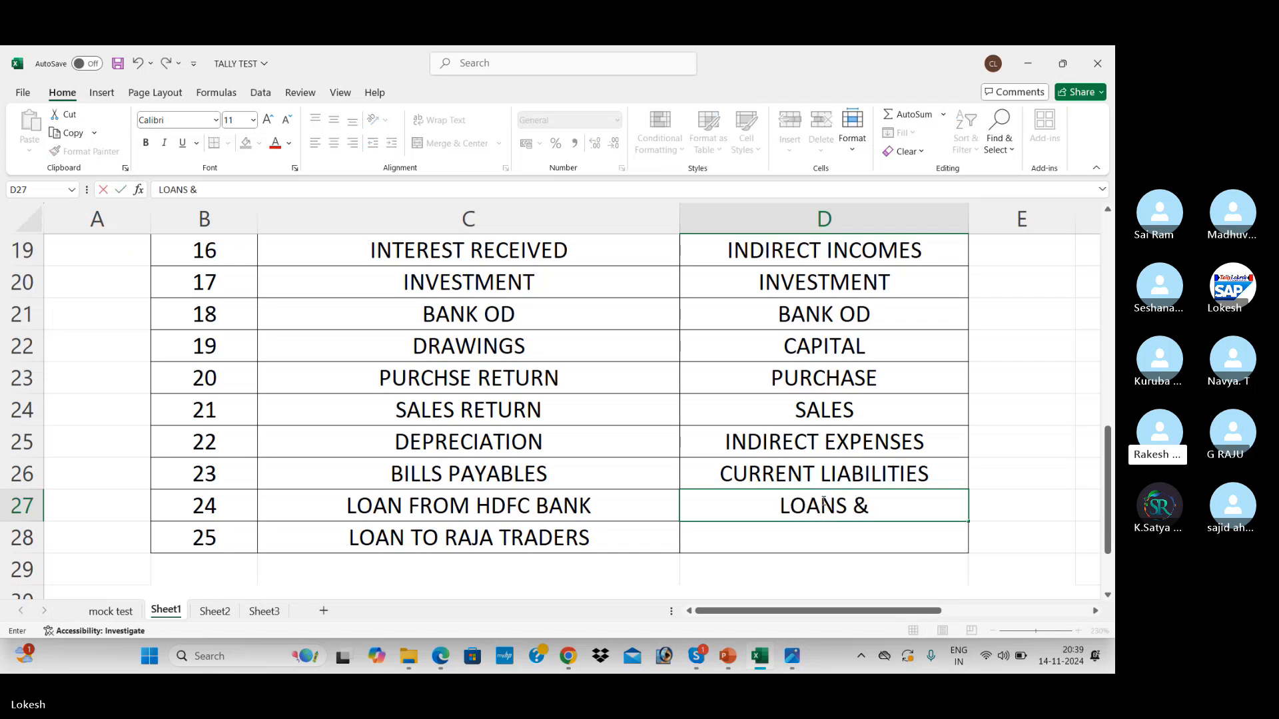
{"action": "type", "text": " LIABIL"}
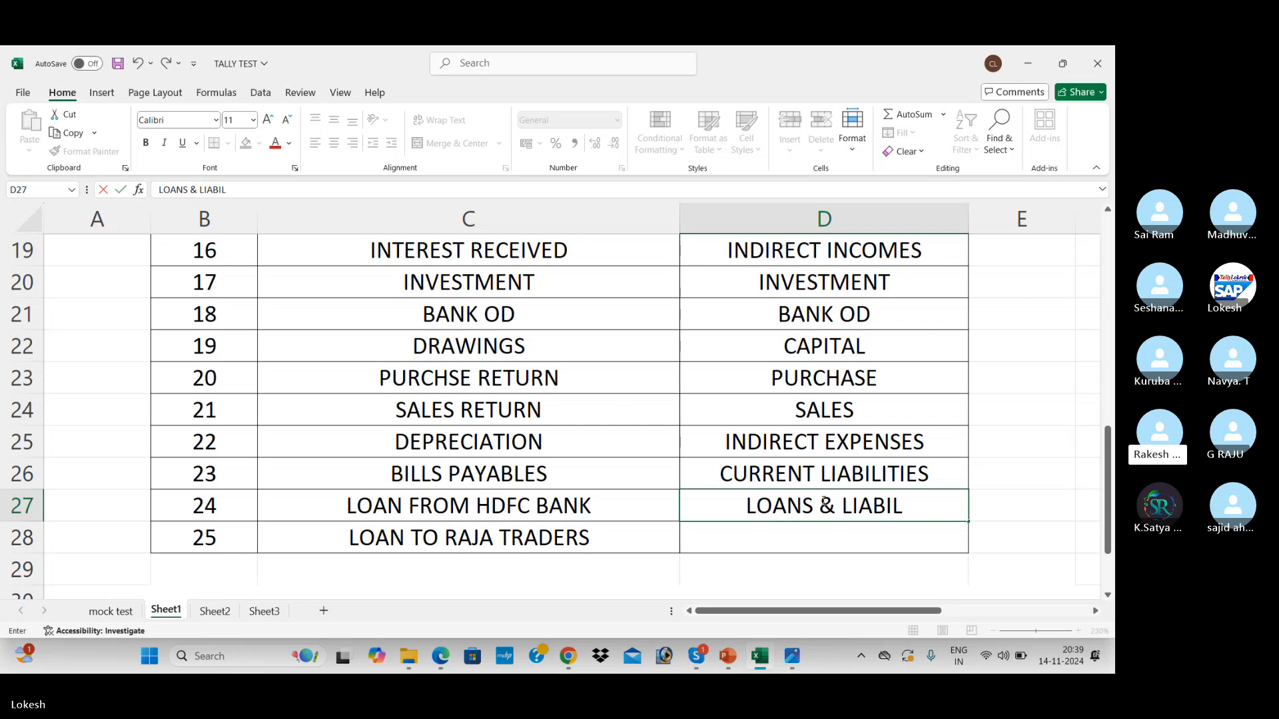
{"action": "type", "text": "ITIES"}
{"action": "key", "text": "Return"}
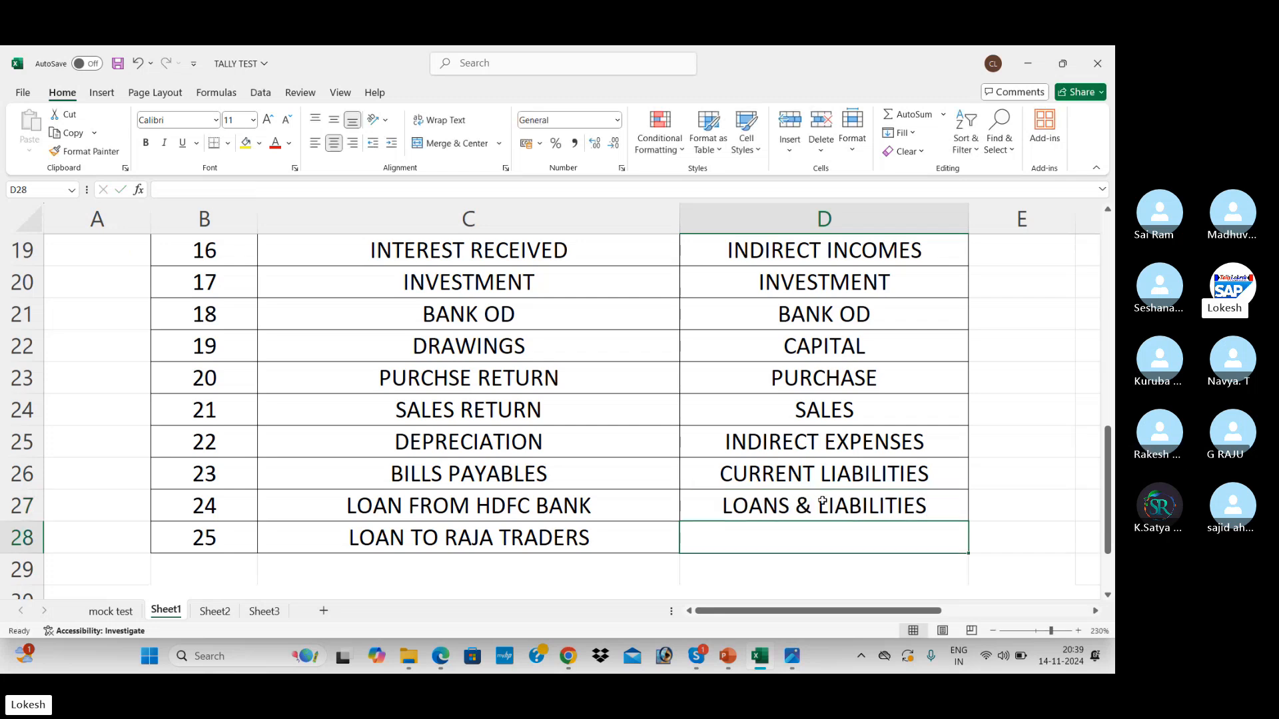
Step: Enter LOANS& ADVANCES as the group for the LOAN TO RAJA TRADERS ledger and save the workbook
{"action": "type", "text": "LOANS"}
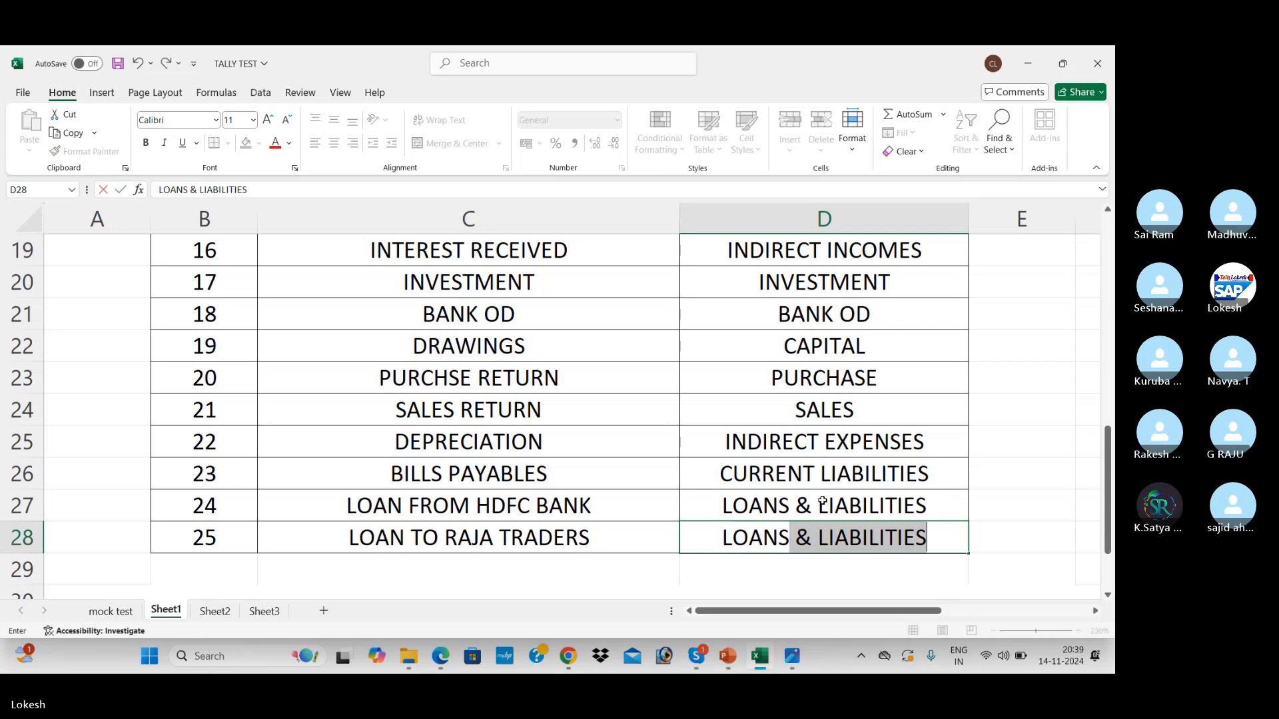
{"action": "type", "text": "& ADV"}
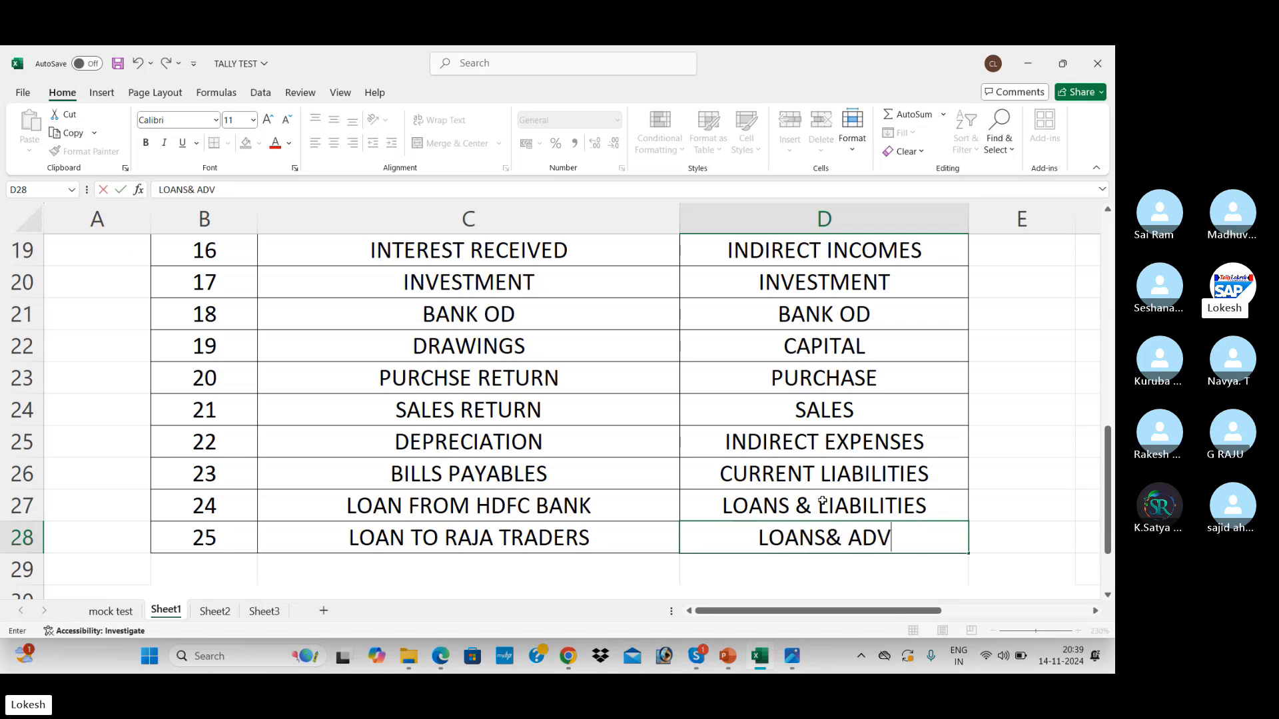
{"action": "type", "text": "ANCES"}
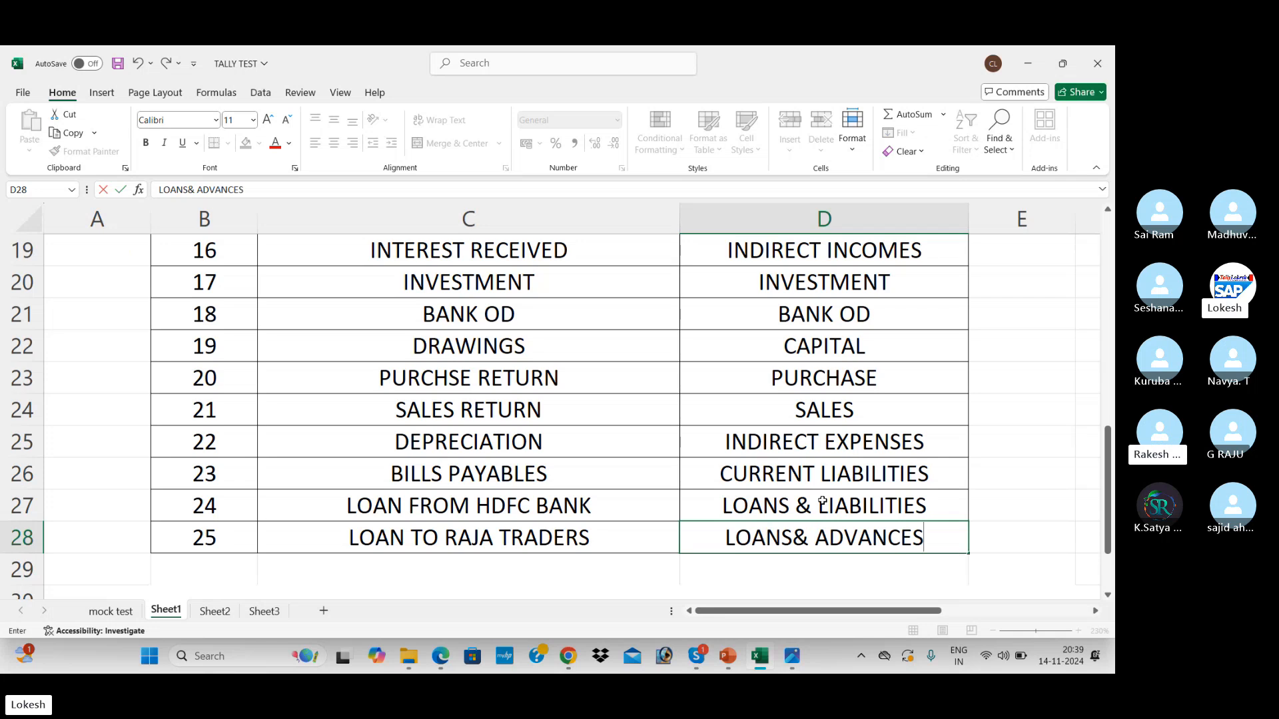
{"action": "key", "text": "Return"}
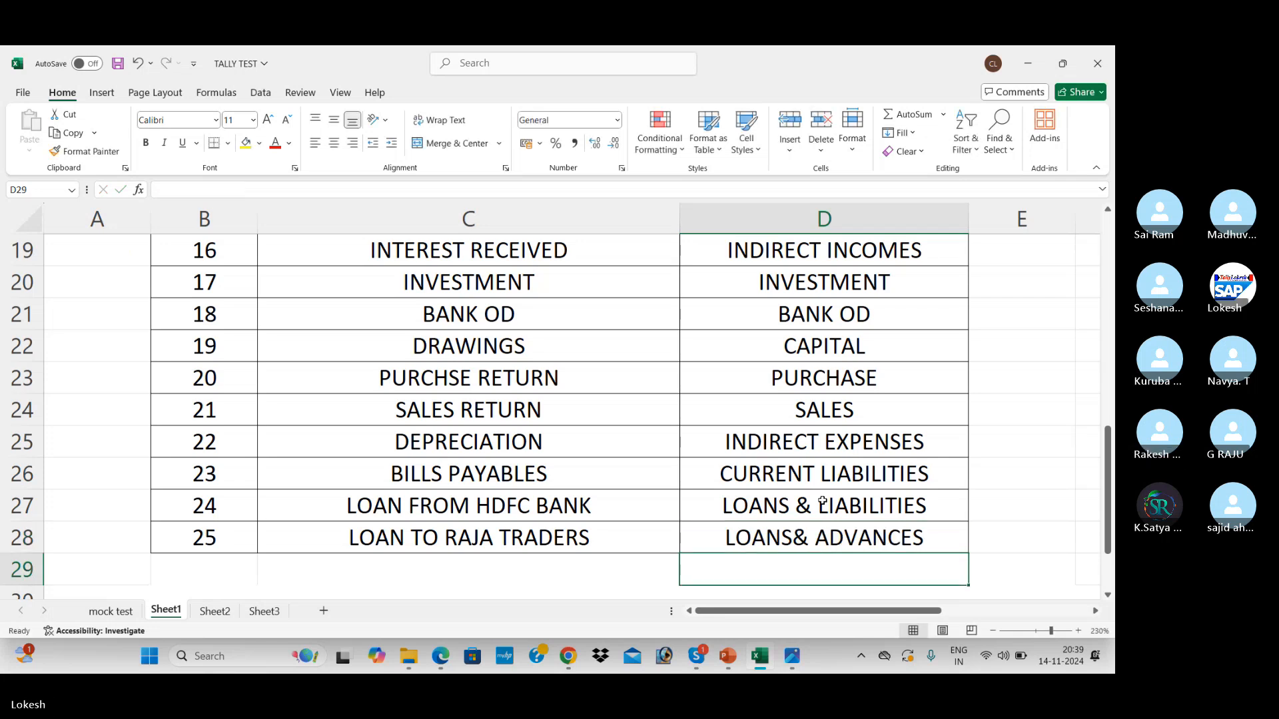
{"action": "key", "text": "ctrl+s"}
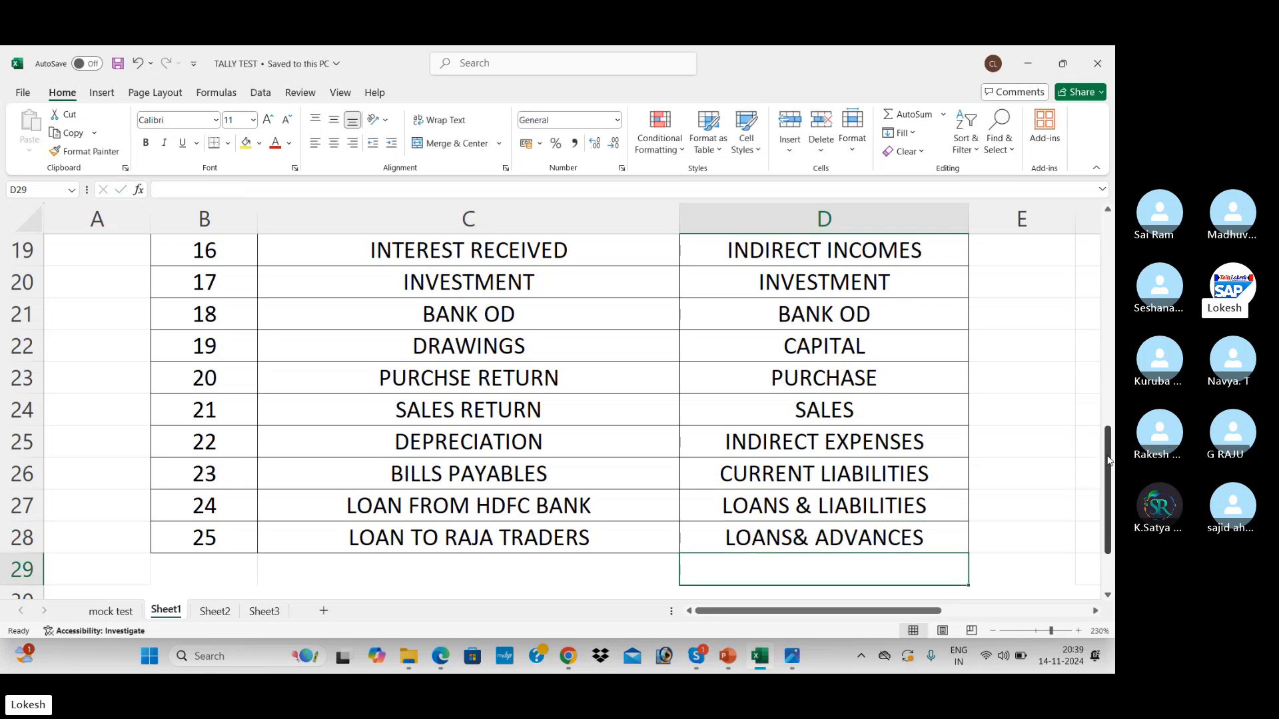
Step: Select the group cell of KARTHIK PVT LTD near the start of the table and switch to the Skype call window
{"action": "left_click_drag", "start_coordinate": [1109, 460], "coordinate": [1111, 252]}
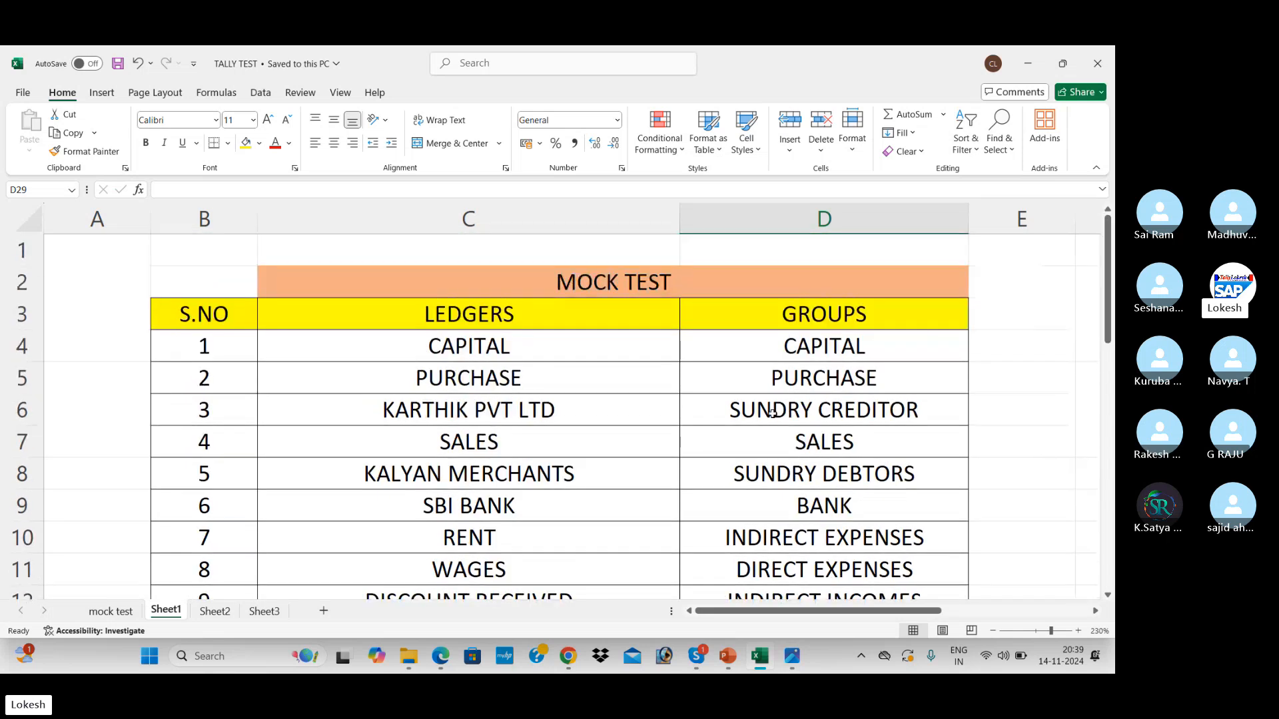
{"action": "left_click", "coordinate": [750, 424]}
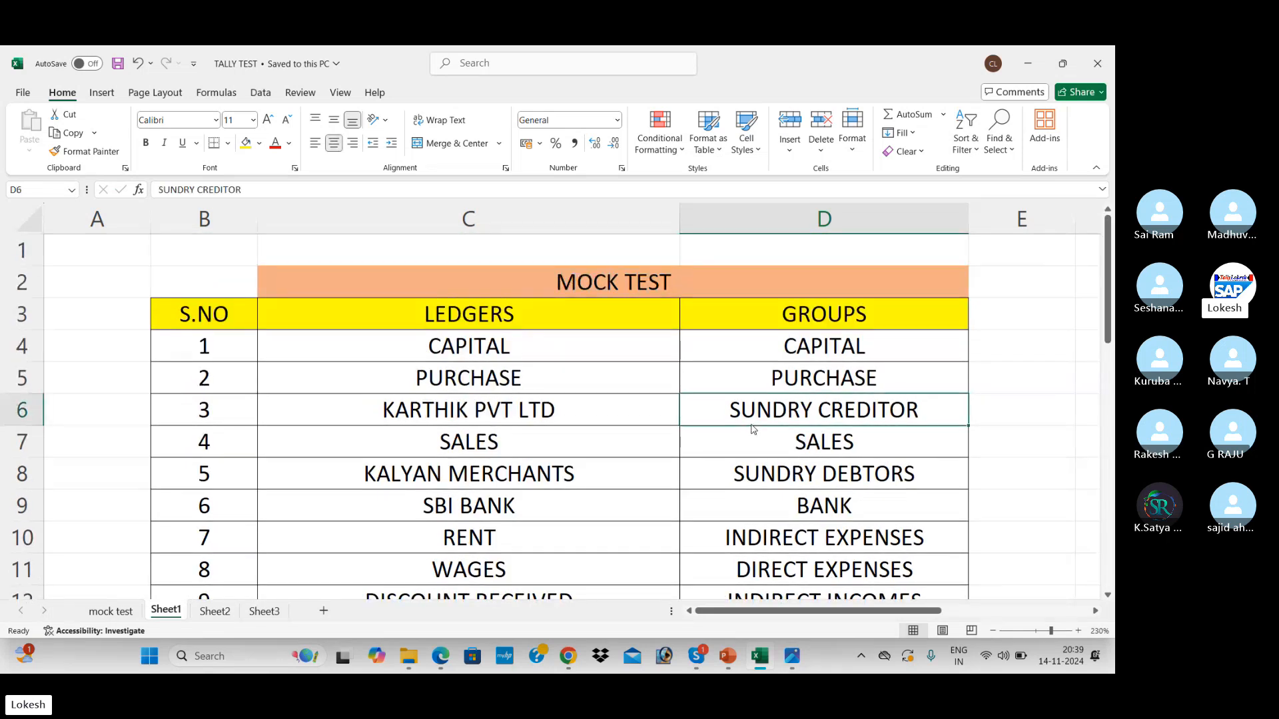
{"action": "key", "text": "alt+Tab"}
{"action": "key", "text": "Tab"}
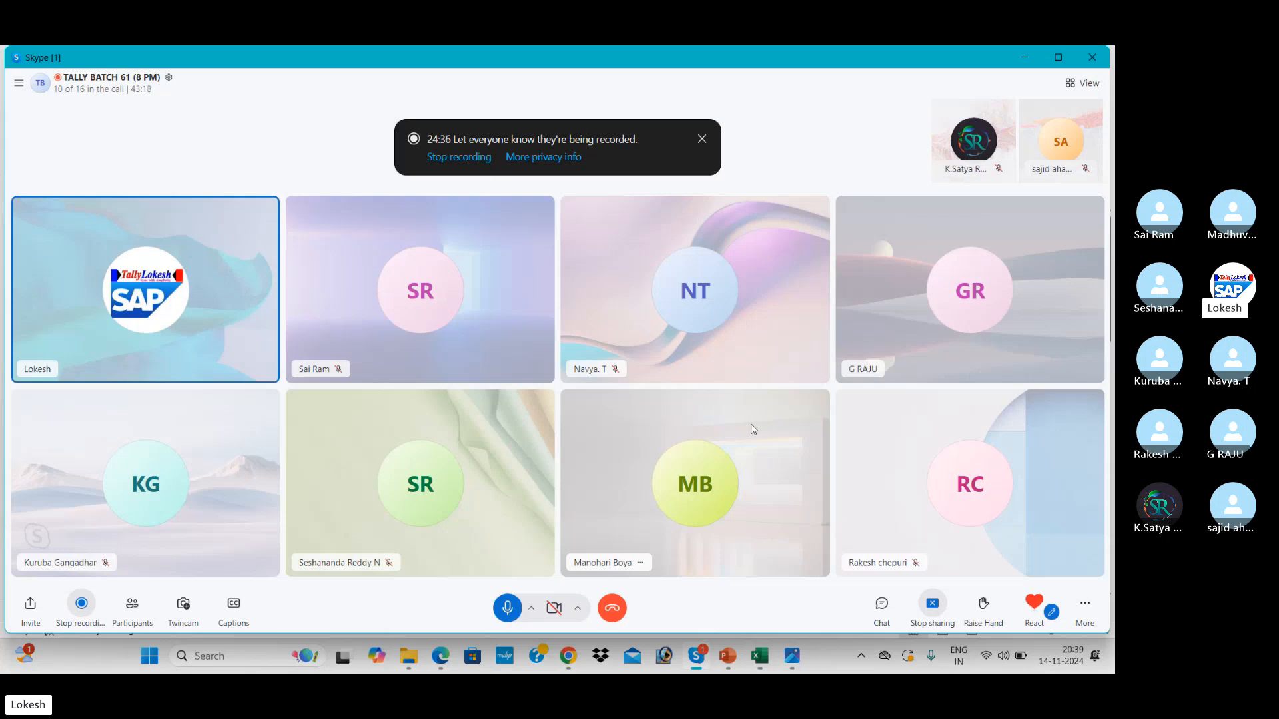